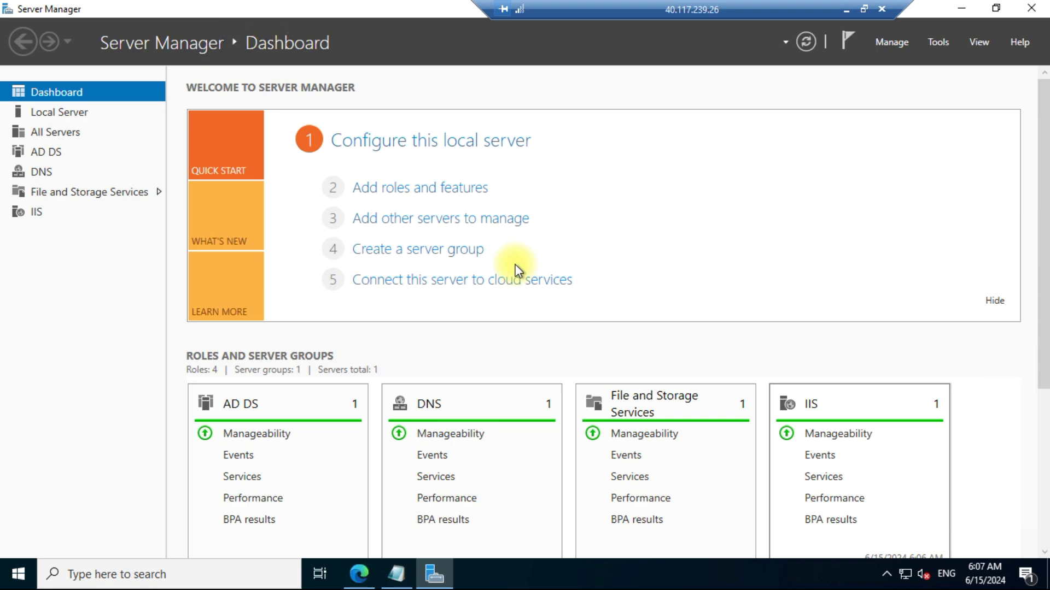
Step: Launch Microsoft Edge from the taskbar over the Server Manager dashboard
click(359, 574)
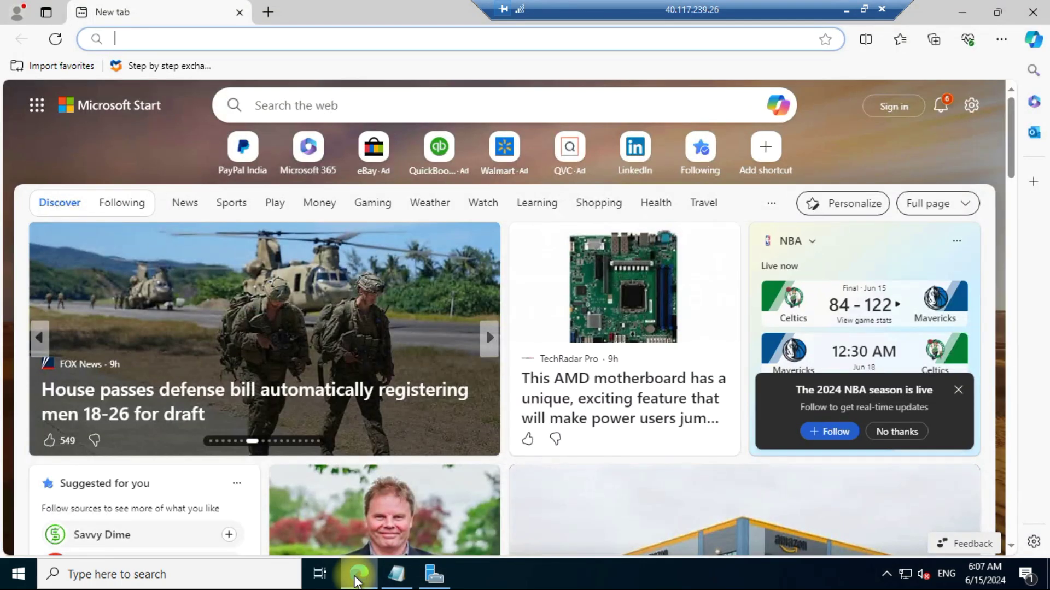
Step: Go to pc4.cloudbik-test.local/owa to load the Outlook Web App sign-in page
mouse_move(423, 574)
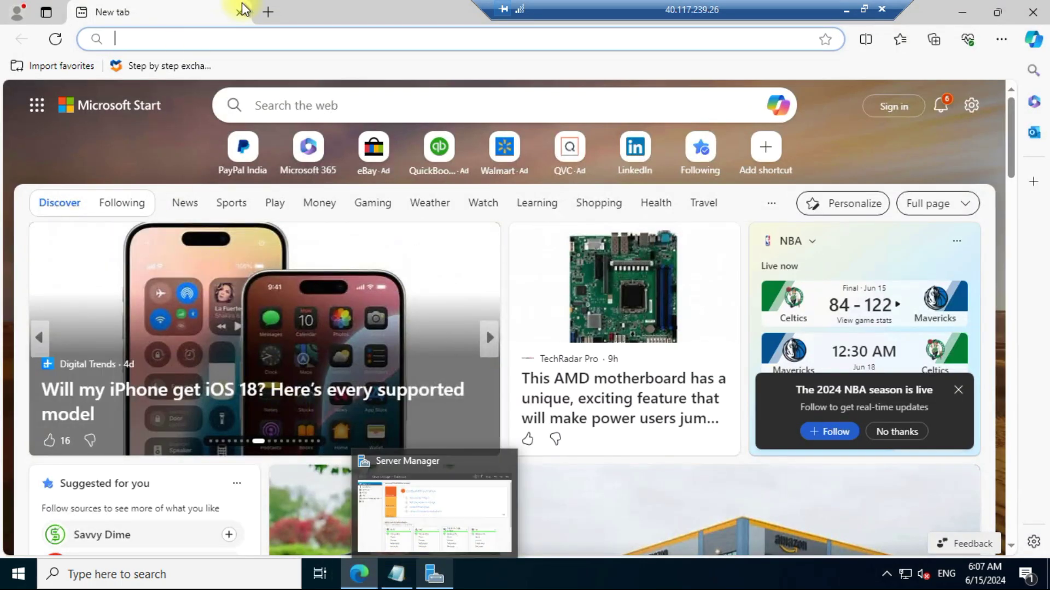
click(241, 40)
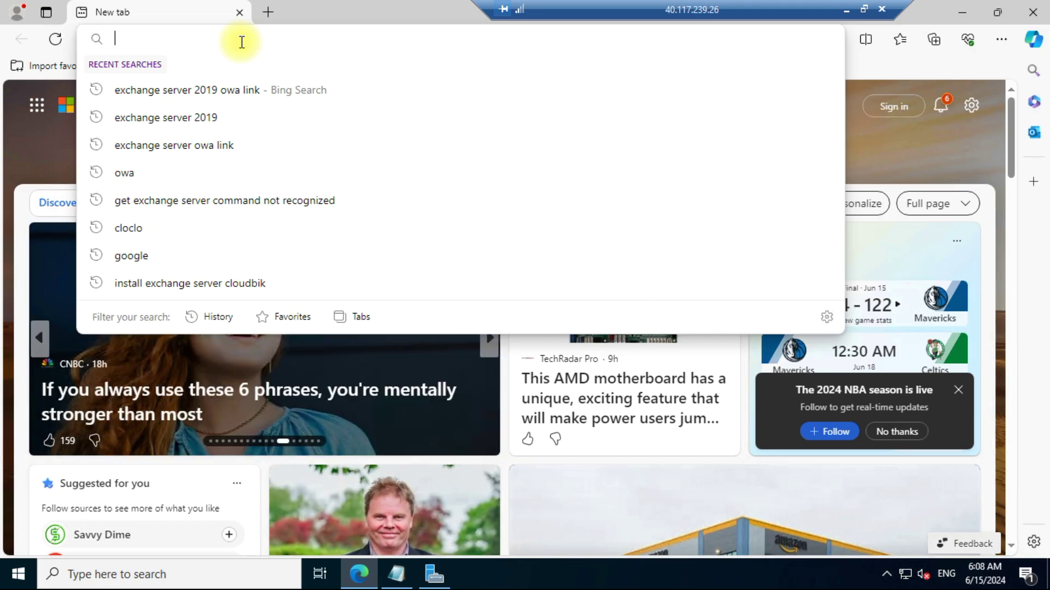
text(pc4.cloudbik-test.local/ecp)
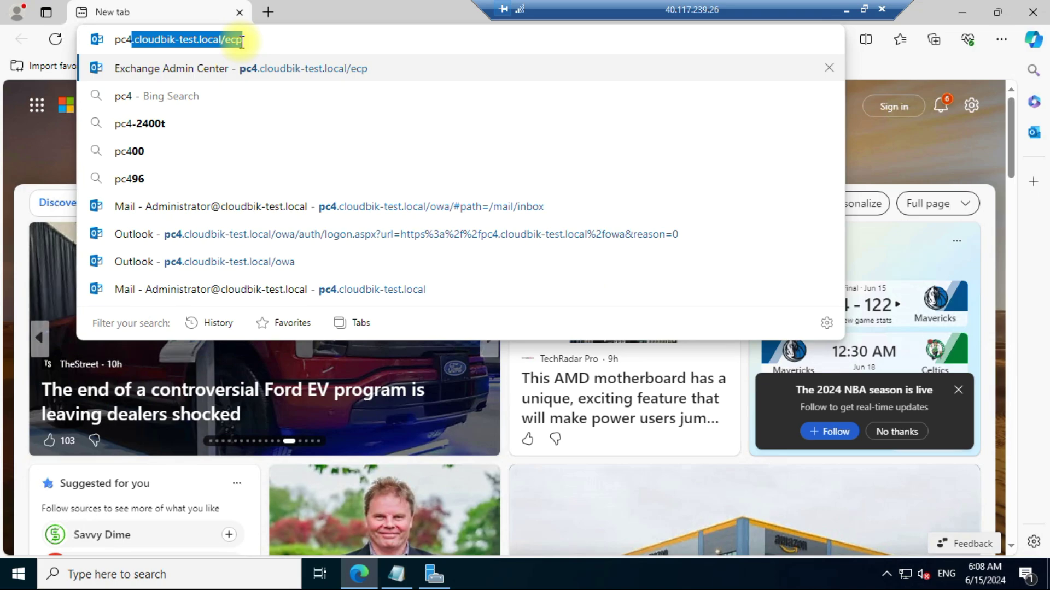
key(Right)
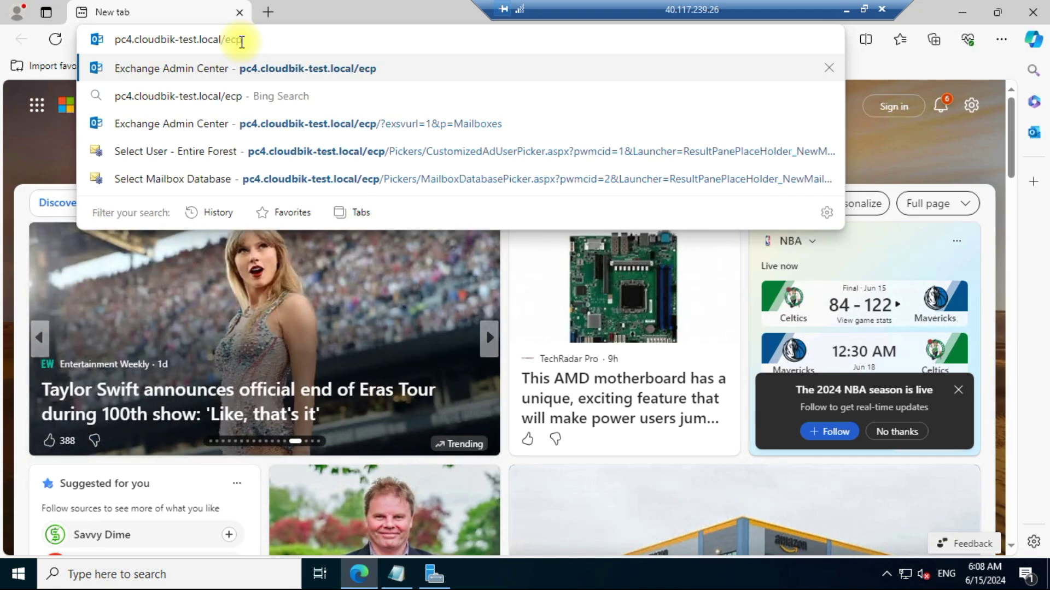
key(BackSpace)
key(BackSpace)
key(BackSpace)
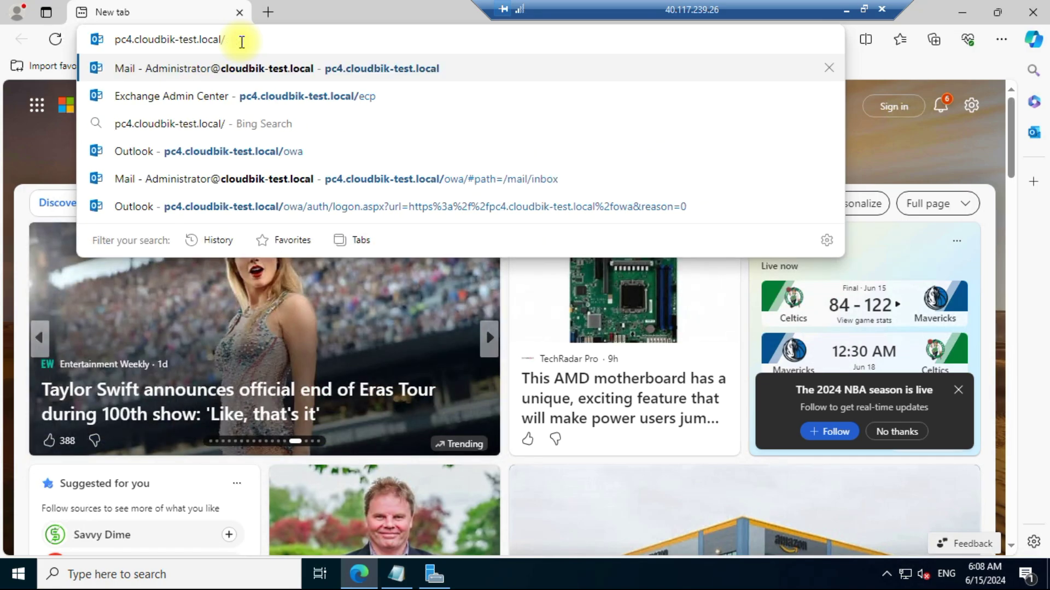
text(owa)
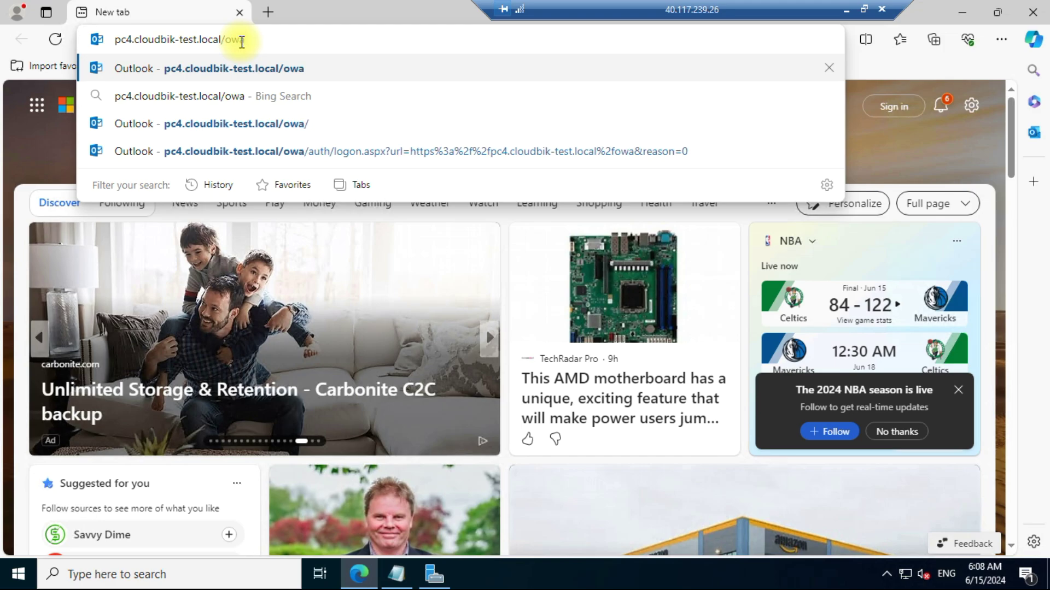
key(Return)
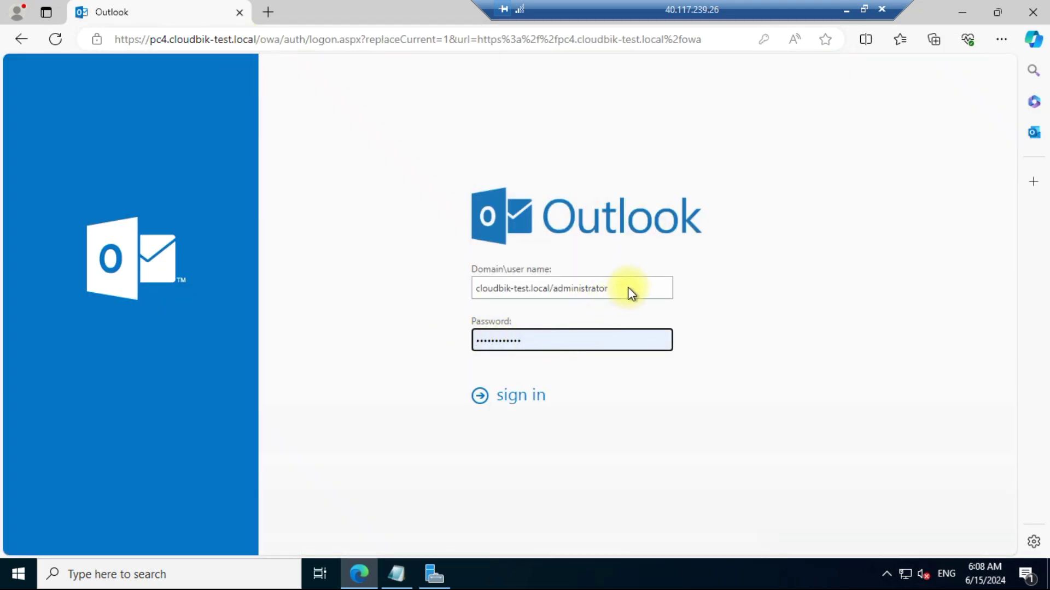
Step: Check the autofilled administrator user name and password, then sign in to the Inbox
click(629, 287)
drag(581, 288, 672, 287)
click(671, 286)
click(761, 272)
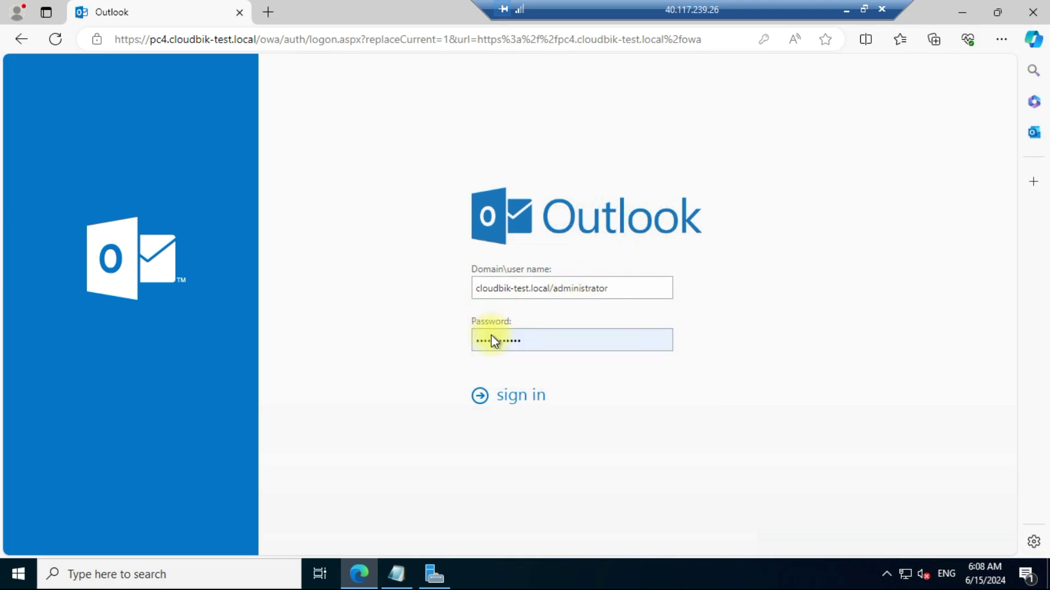
click(532, 340)
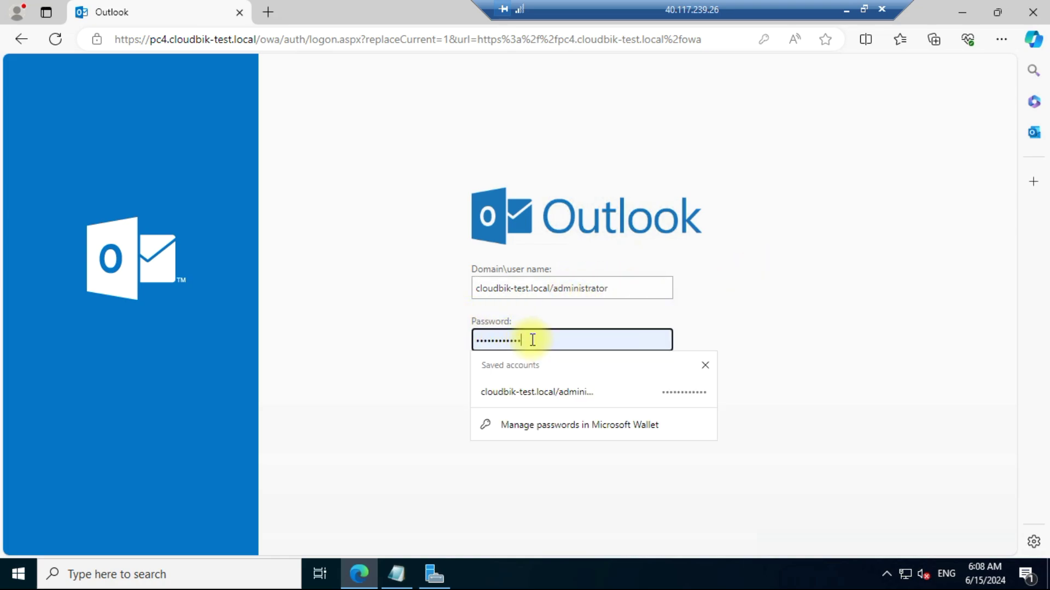
click(385, 376)
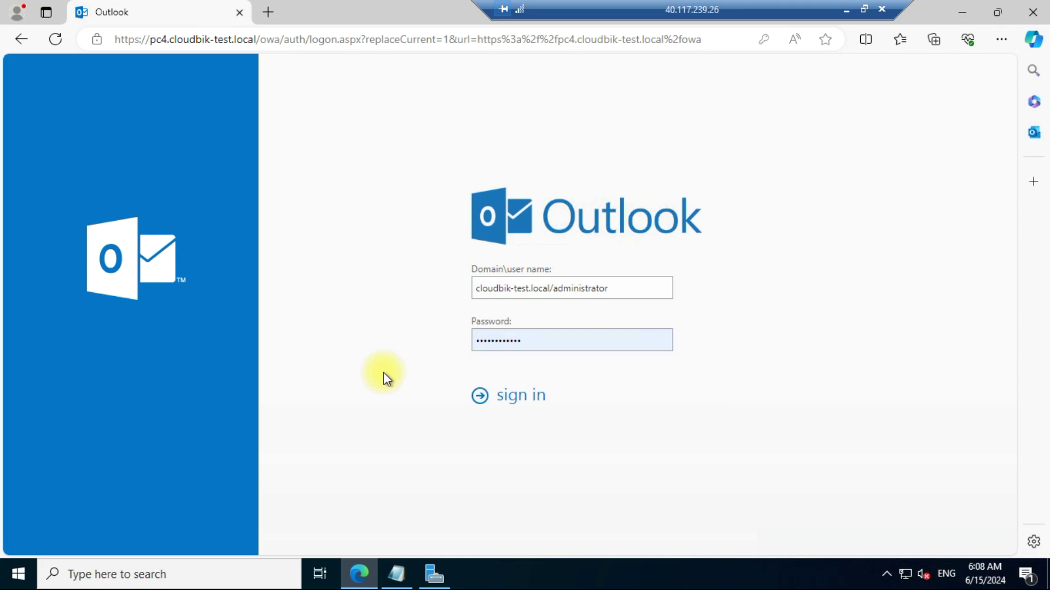
click(498, 402)
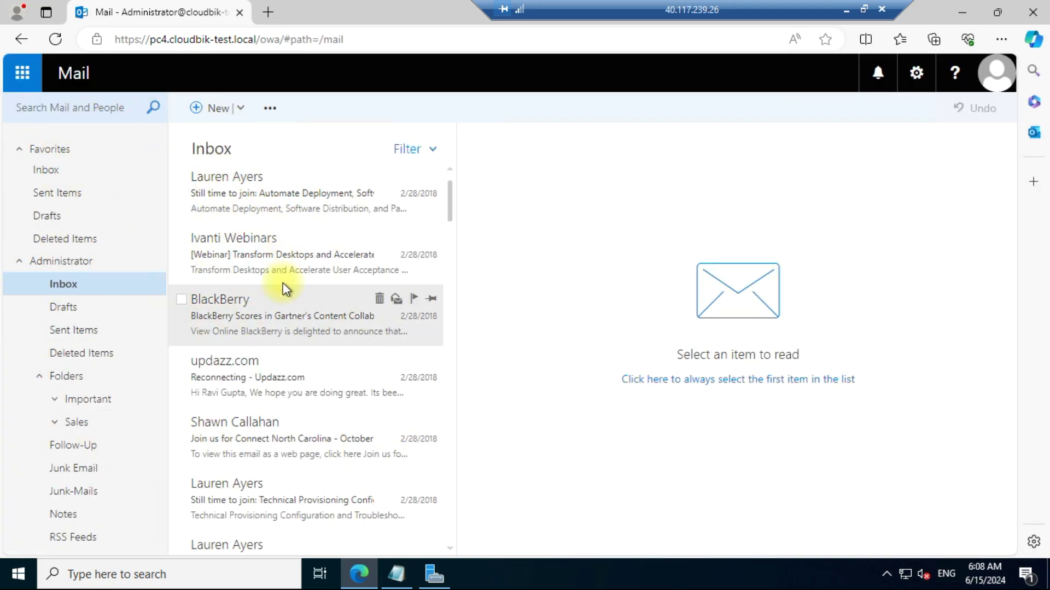
Step: Open pc4.cloudbik-test.local/ecp in a new tab to reach the Exchange Admin Center sign-in
click(267, 16)
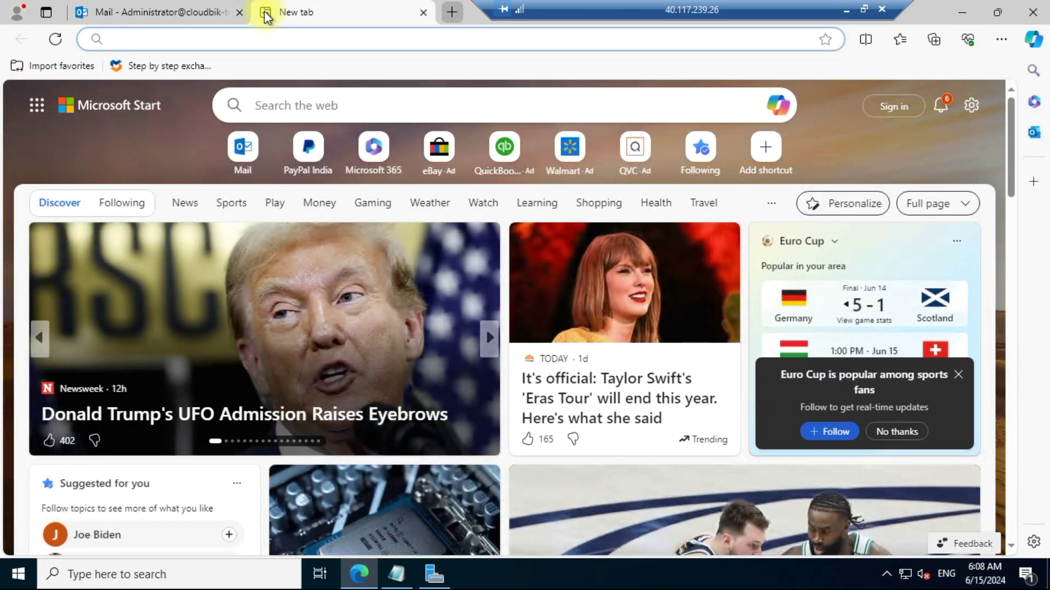
text(pc4.cloudbik-test.local/o)
key(Delete)
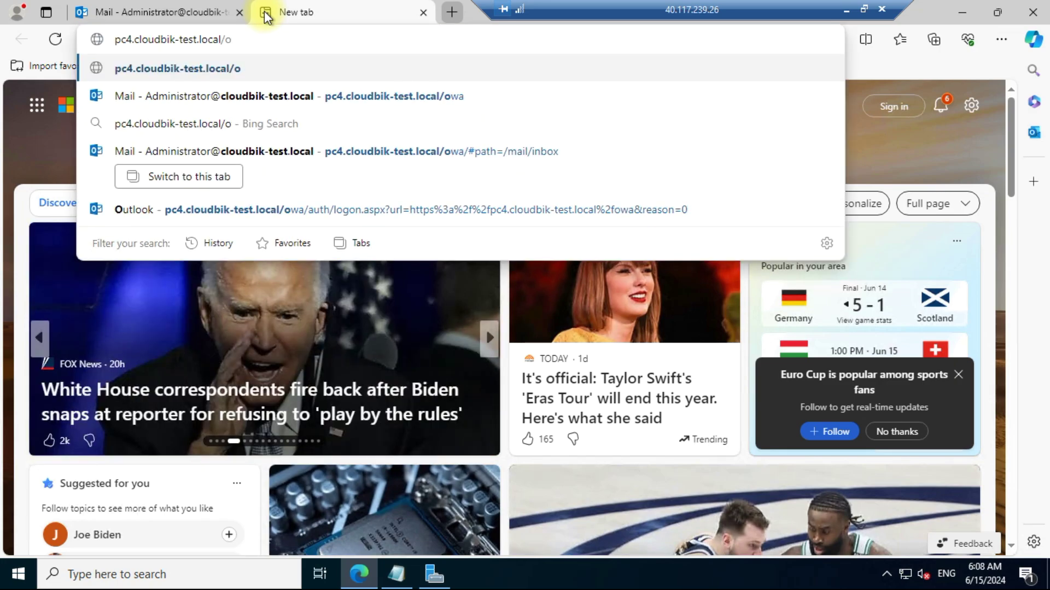
key(BackSpace)
text(ecp)
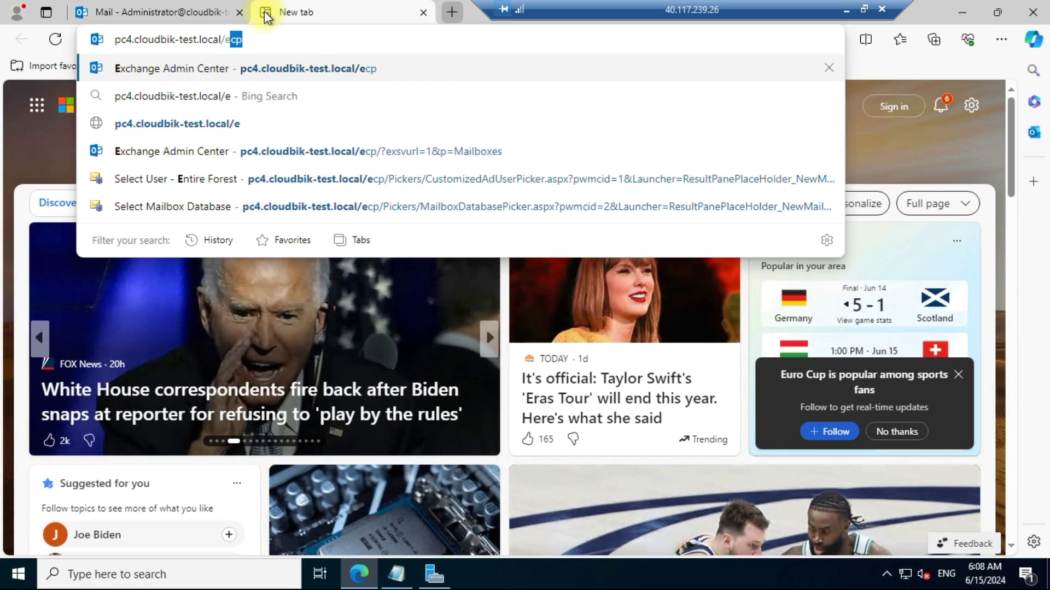
key(Return)
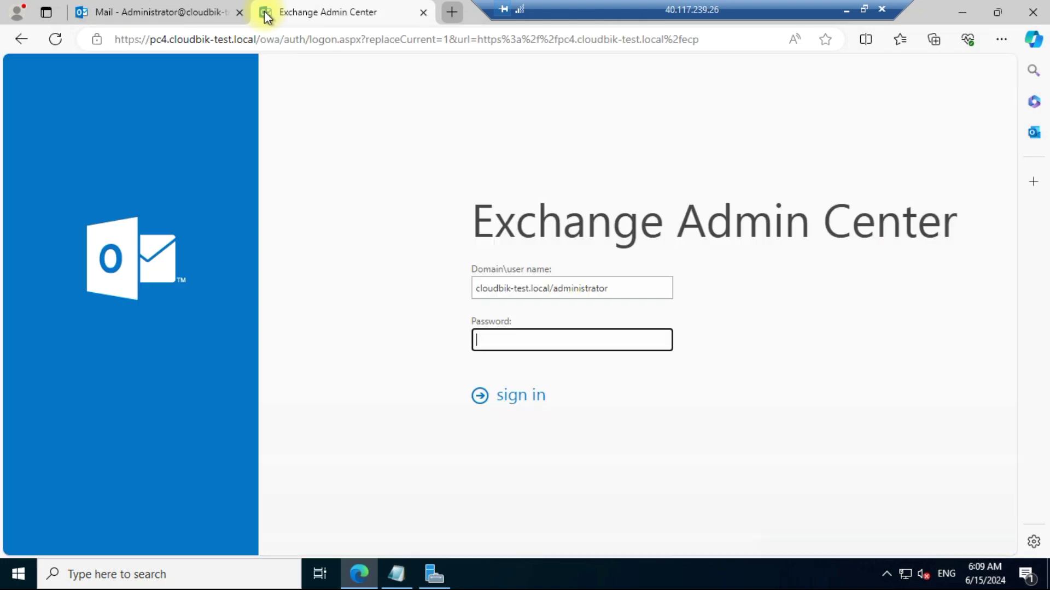
Step: Sign in to Exchange Admin Center and choose User mailbox from the add-mailbox menu
click(500, 404)
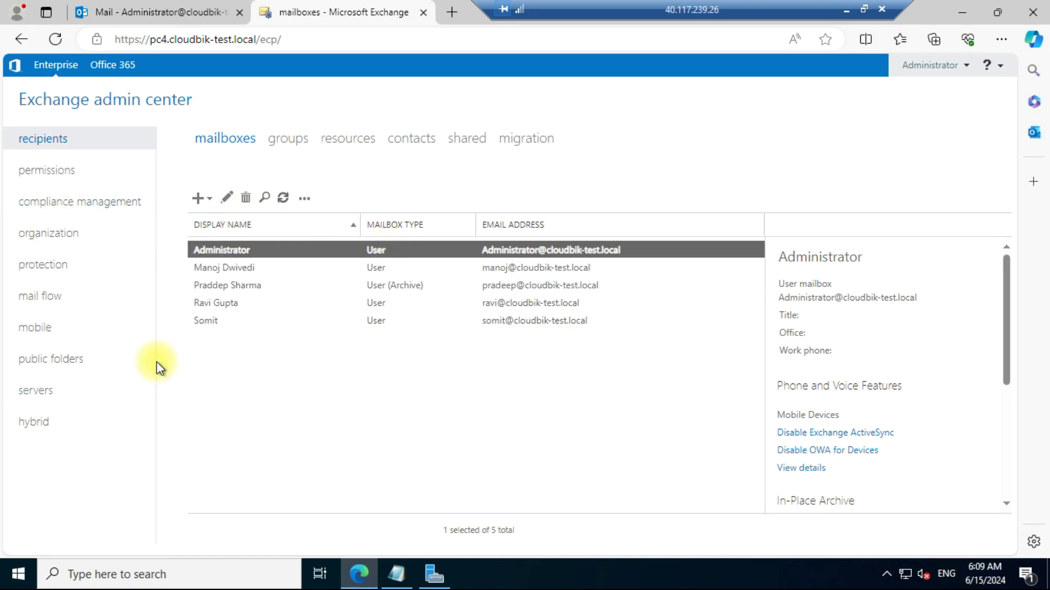
click(200, 199)
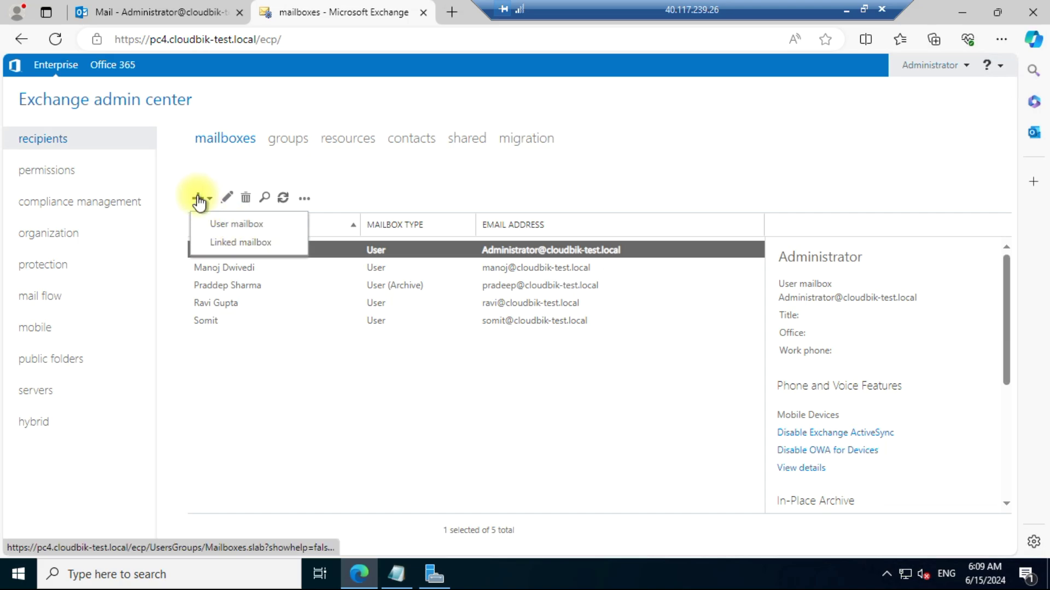
click(256, 234)
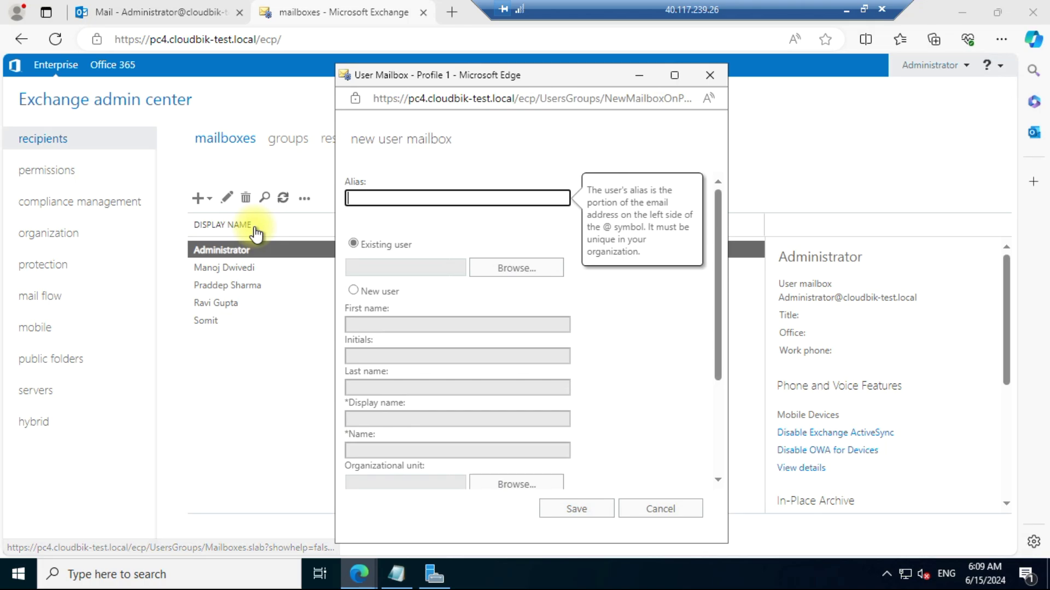
Step: Enter alias 'testing', choose New user, and set first name 'Testing'
text(testing)
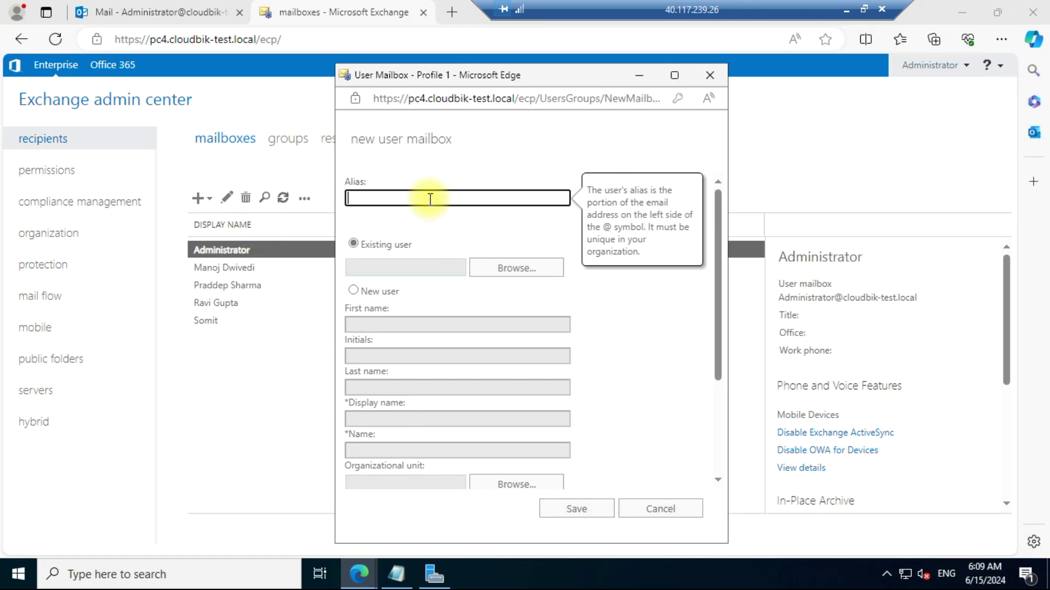
click(353, 291)
click(353, 291)
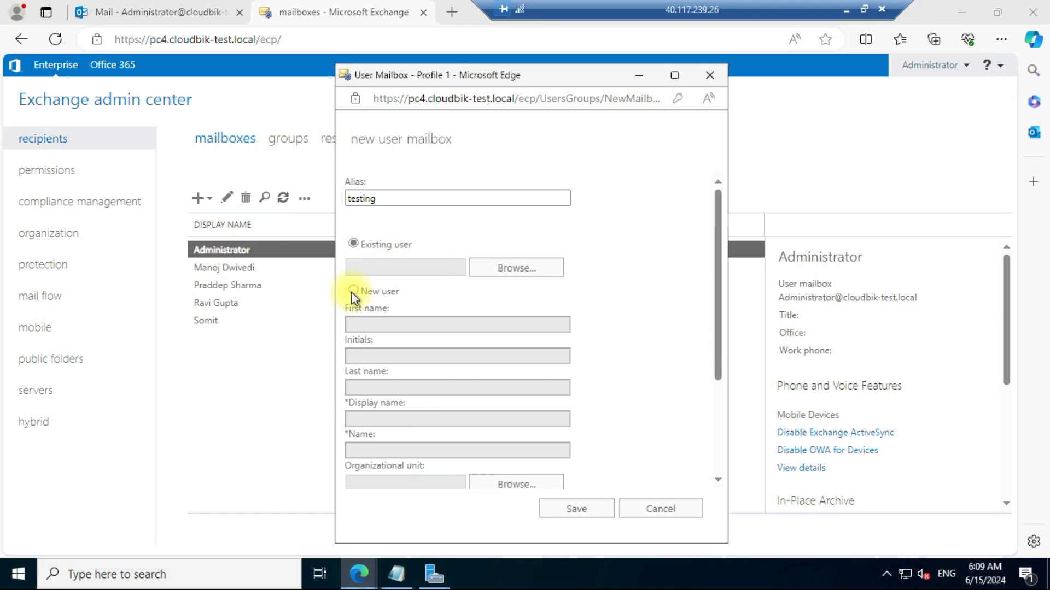
key(Tab)
text(Testing)
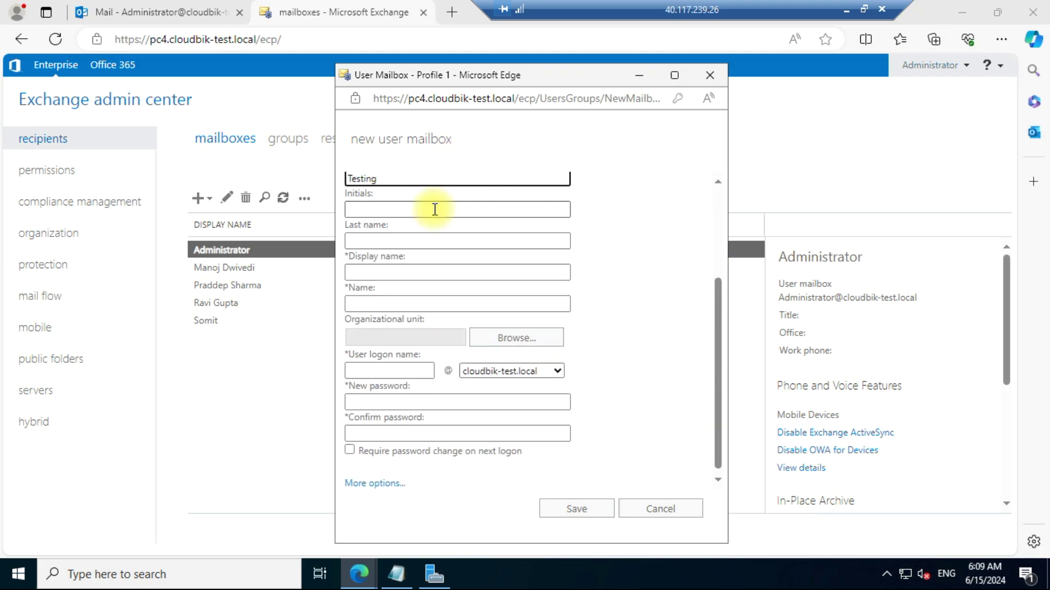
Step: Fill the display name and select the Users organizational unit
click(415, 272)
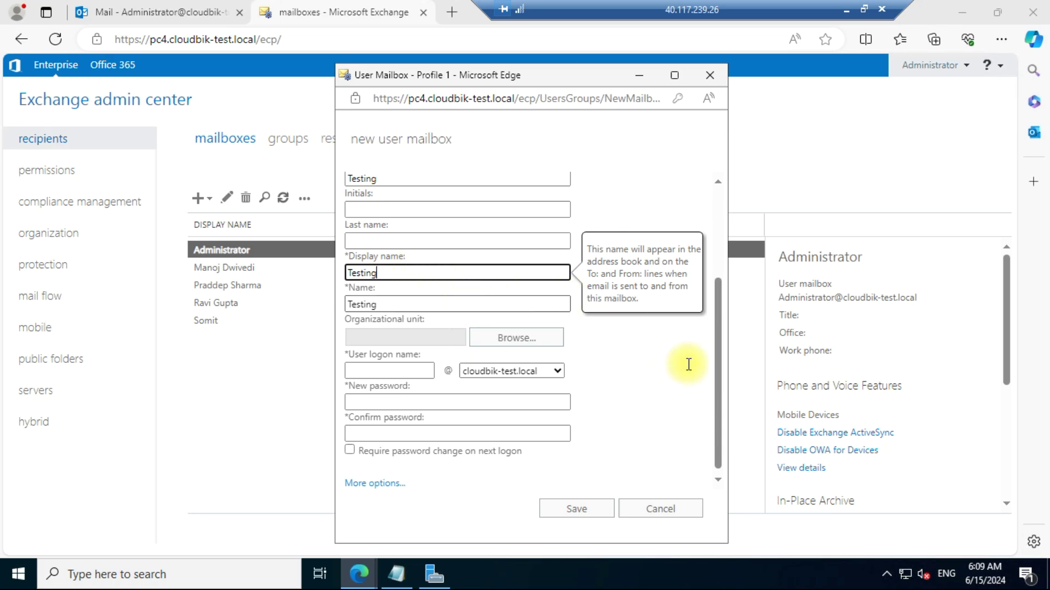
drag(718, 373, 718, 424)
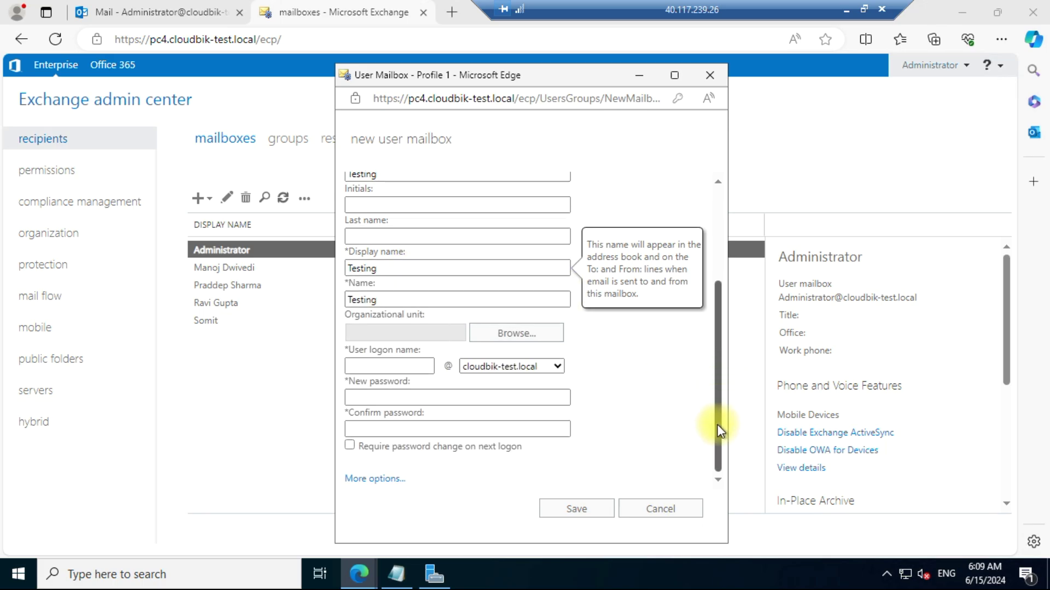
click(513, 335)
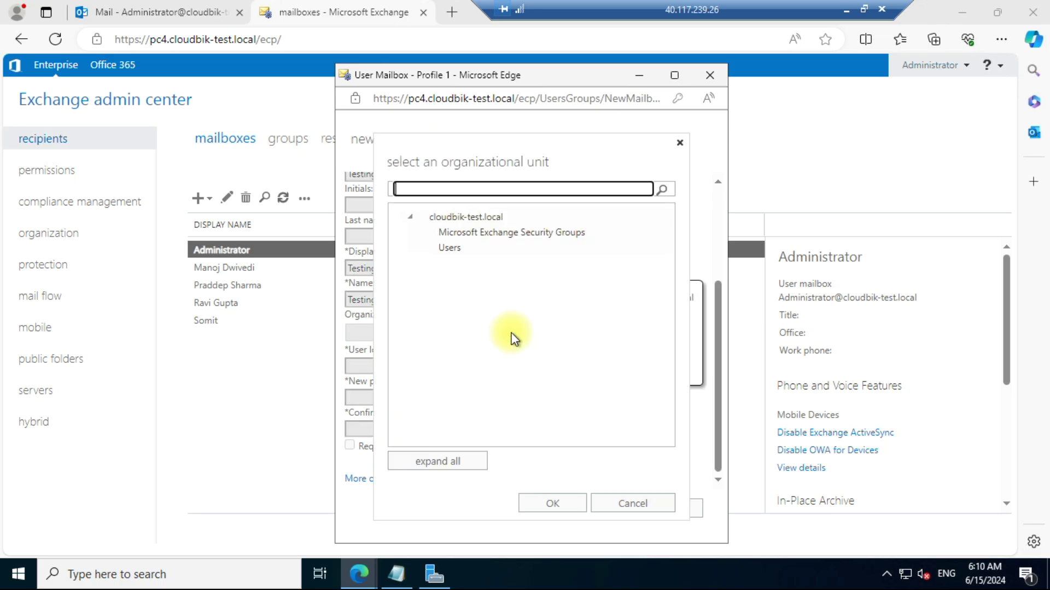
click(451, 249)
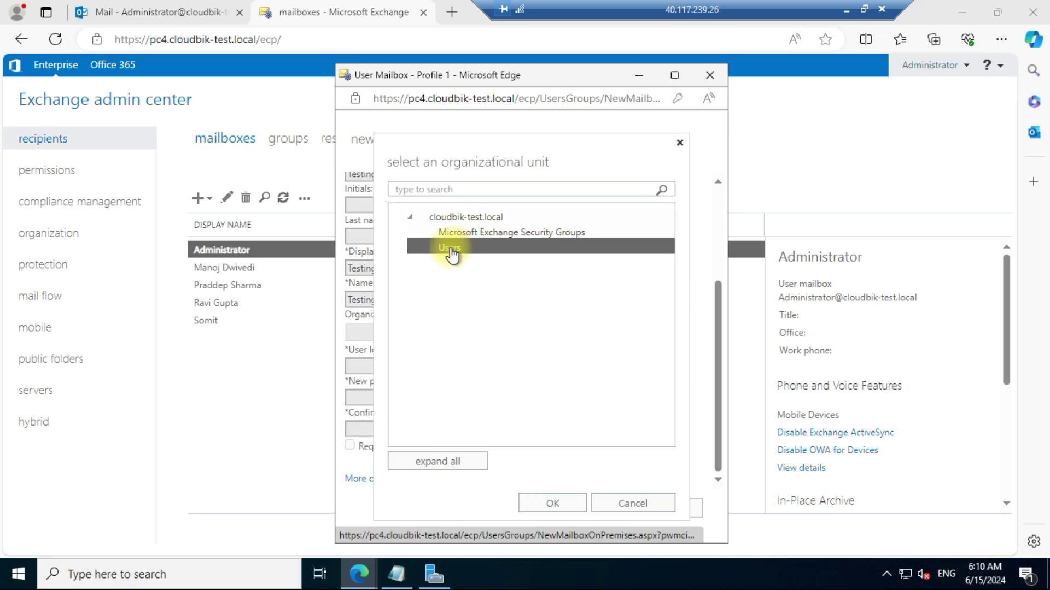
Step: Confirm the Users organizational unit and enter 'testing' as the user logon name
click(567, 502)
click(395, 367)
text(testing)
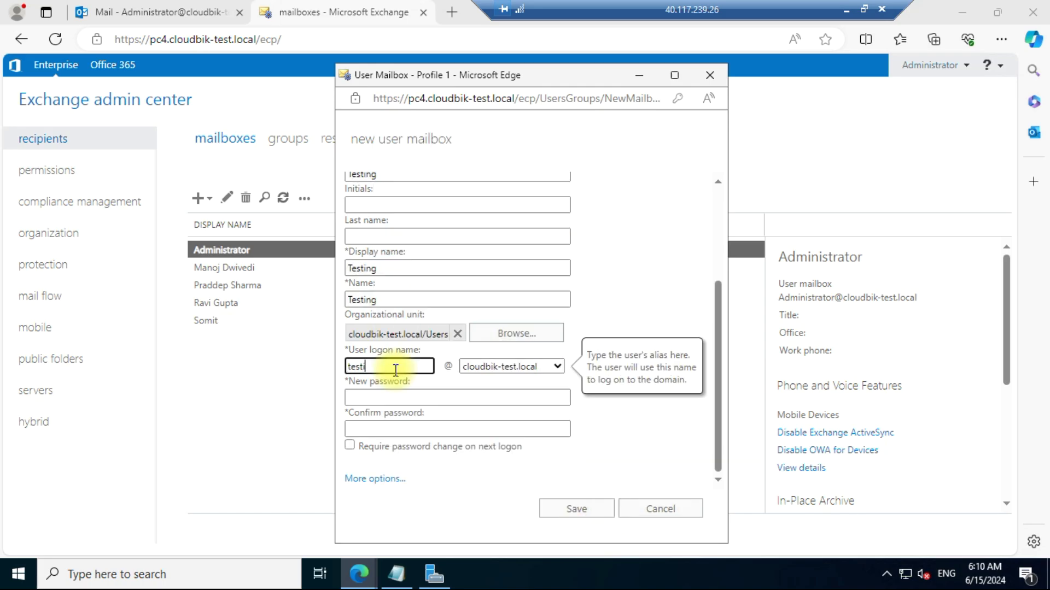
Step: Enter and confirm the new mailbox's password, then save the Testing mailbox
click(395, 401)
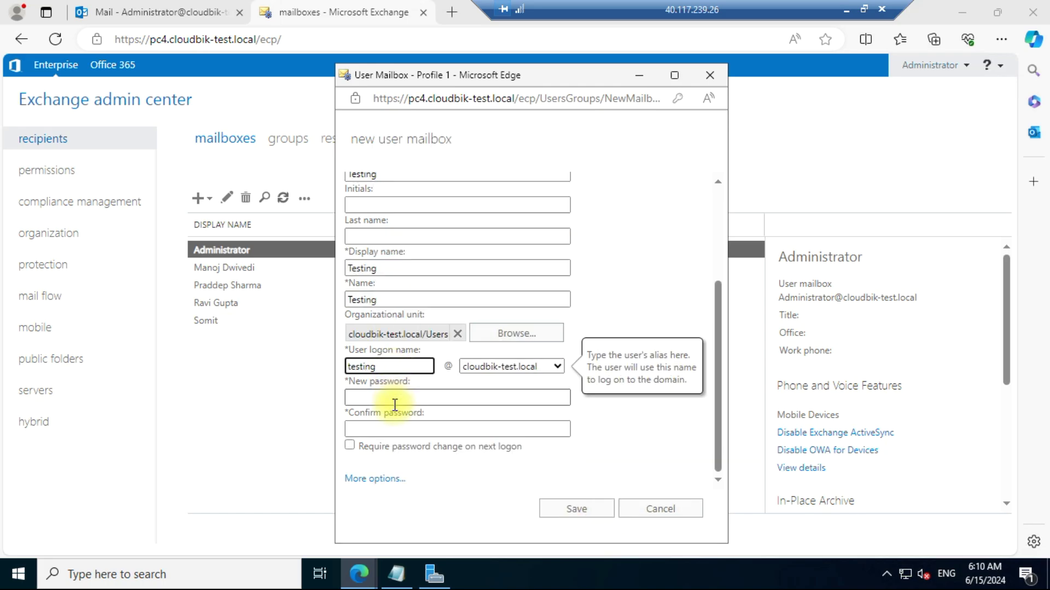
text(Password@123)
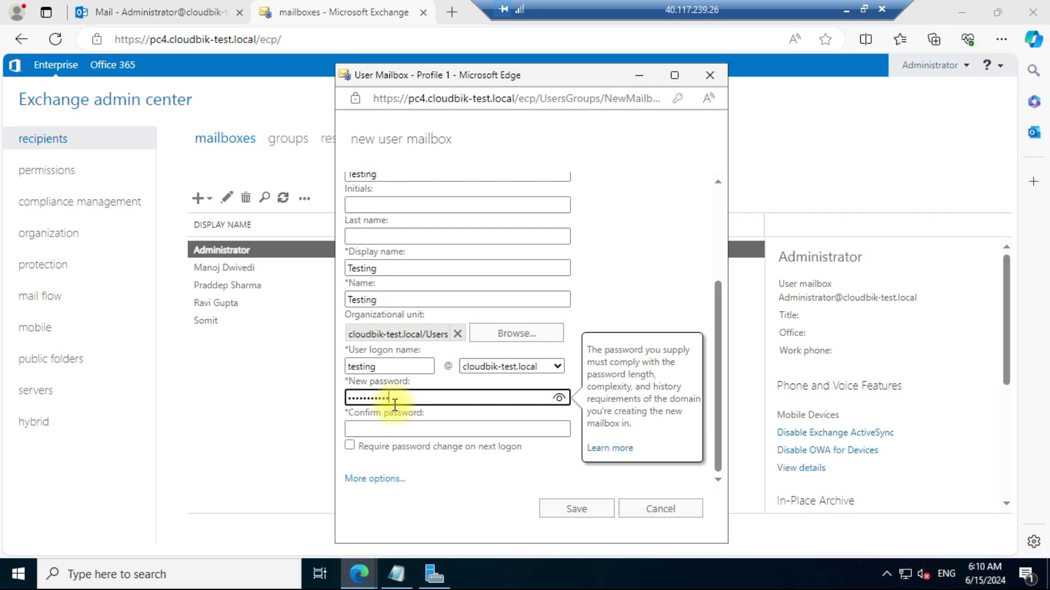
click(400, 430)
text(Password@123)
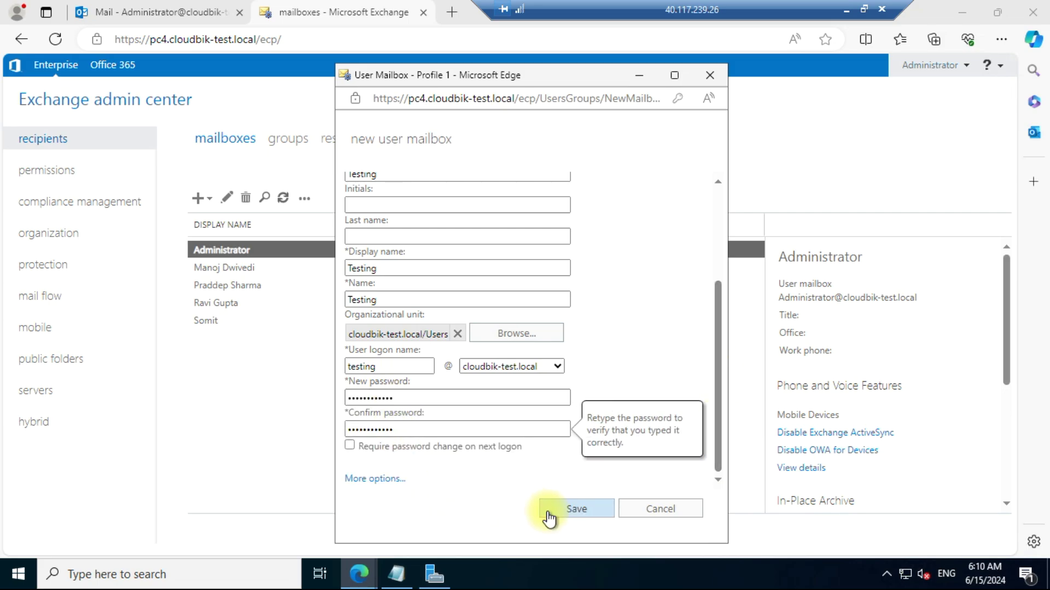
click(548, 513)
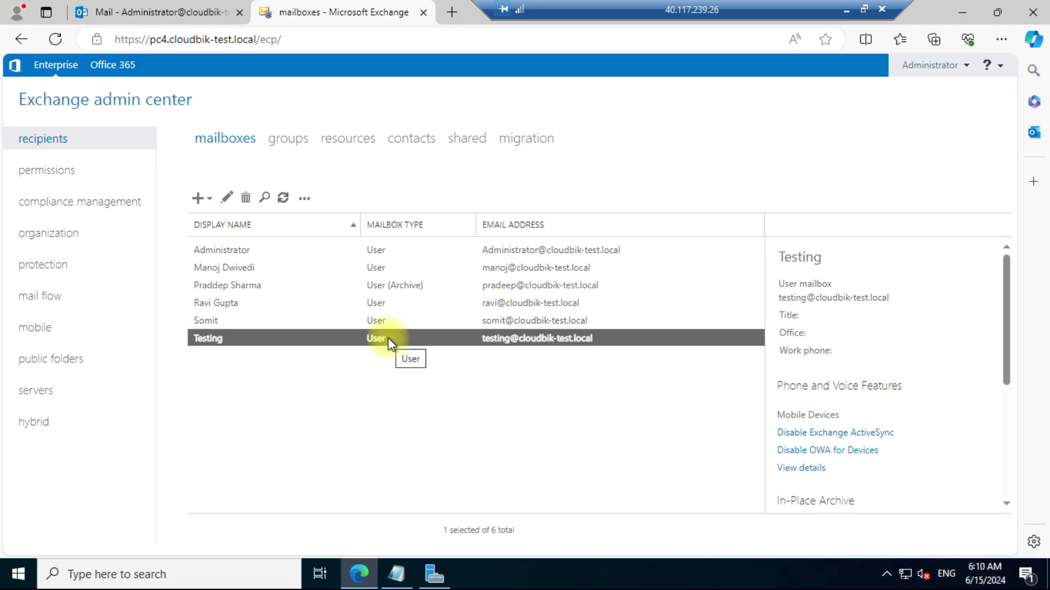
click(158, 12)
Step: Sign out of the administrator mailbox and sign back in as 'testing' with its password
click(994, 76)
click(765, 226)
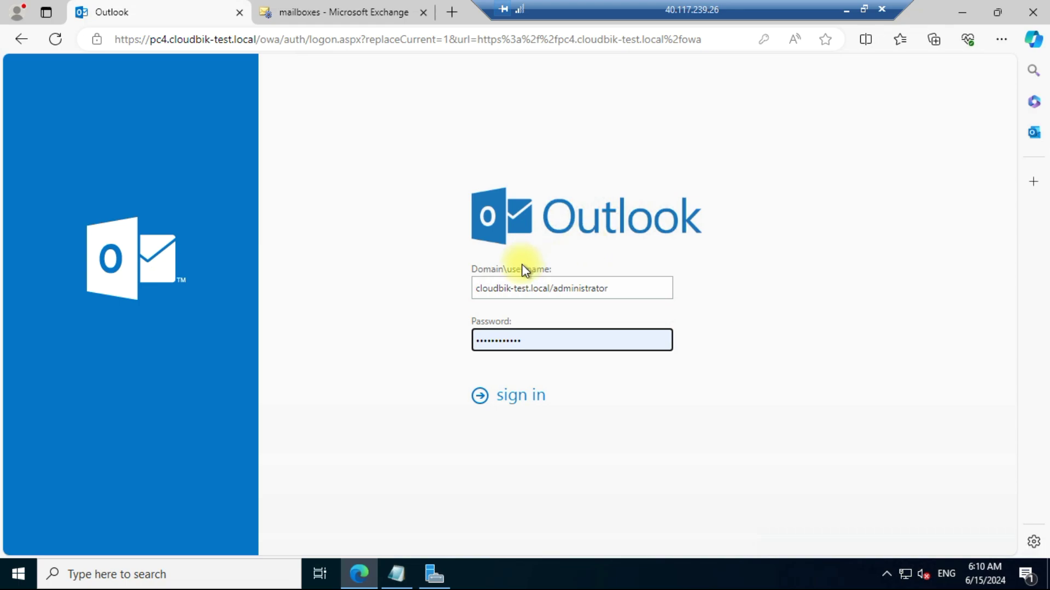
double_click(553, 290)
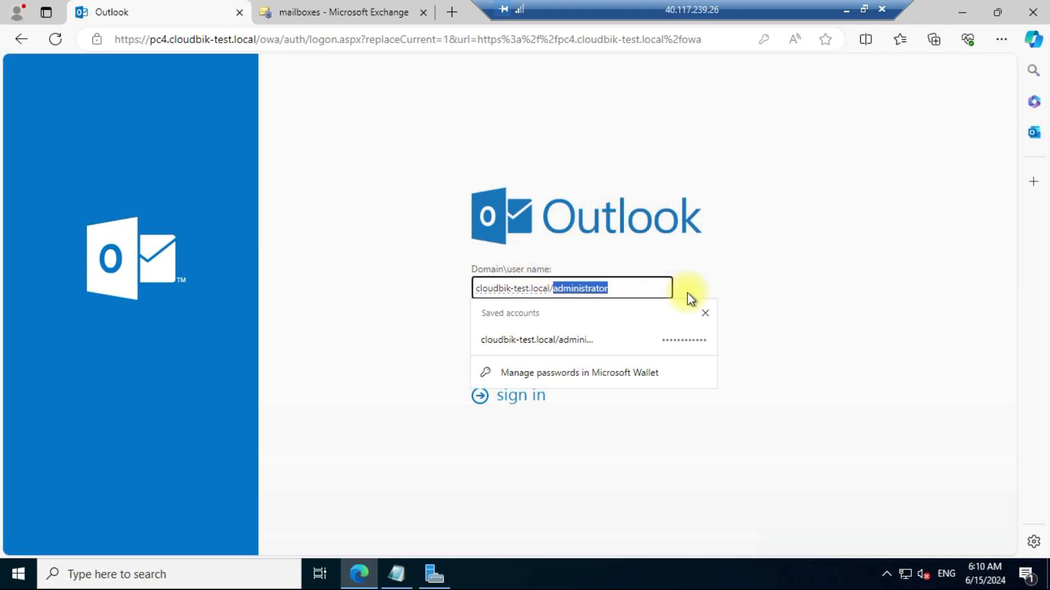
text(testing)
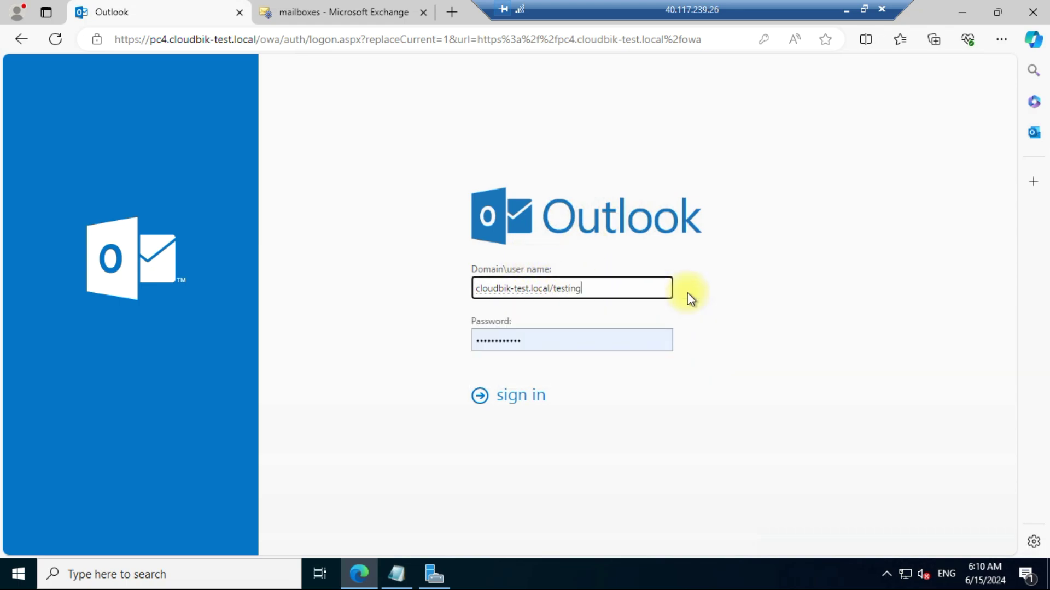
key(Tab)
text(****)
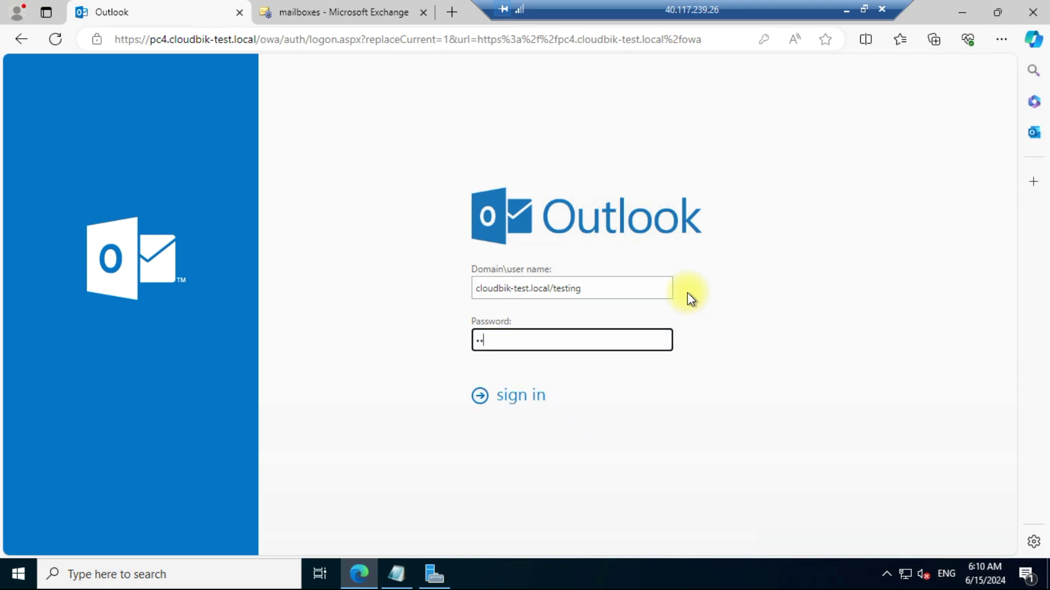
text(********)
key(Return)
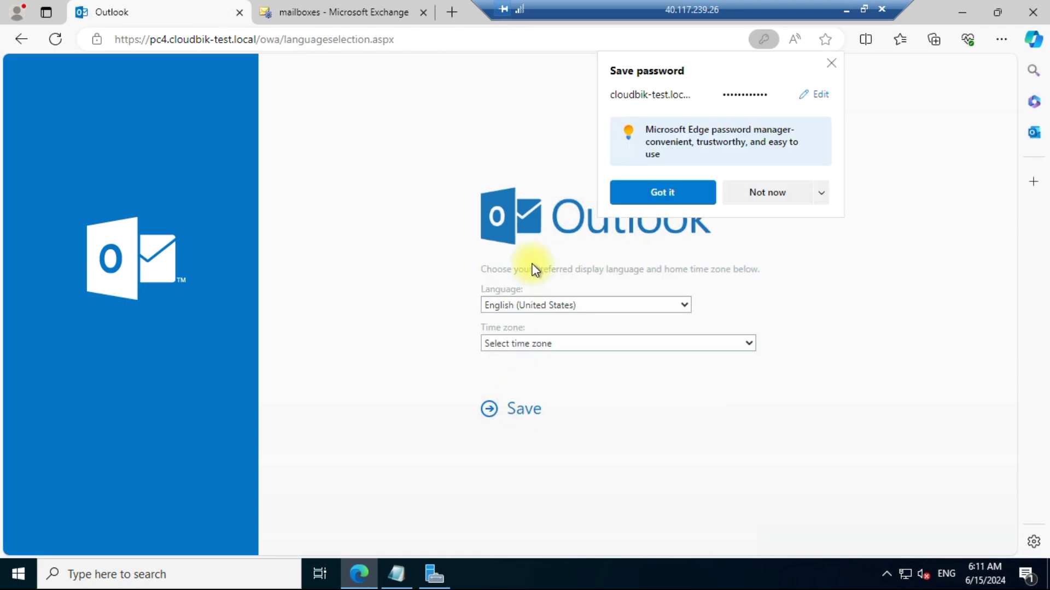
Step: Dismiss the save-password offer, set time zone (UTC-08:00) Baja California, and save to open the Inbox
click(660, 188)
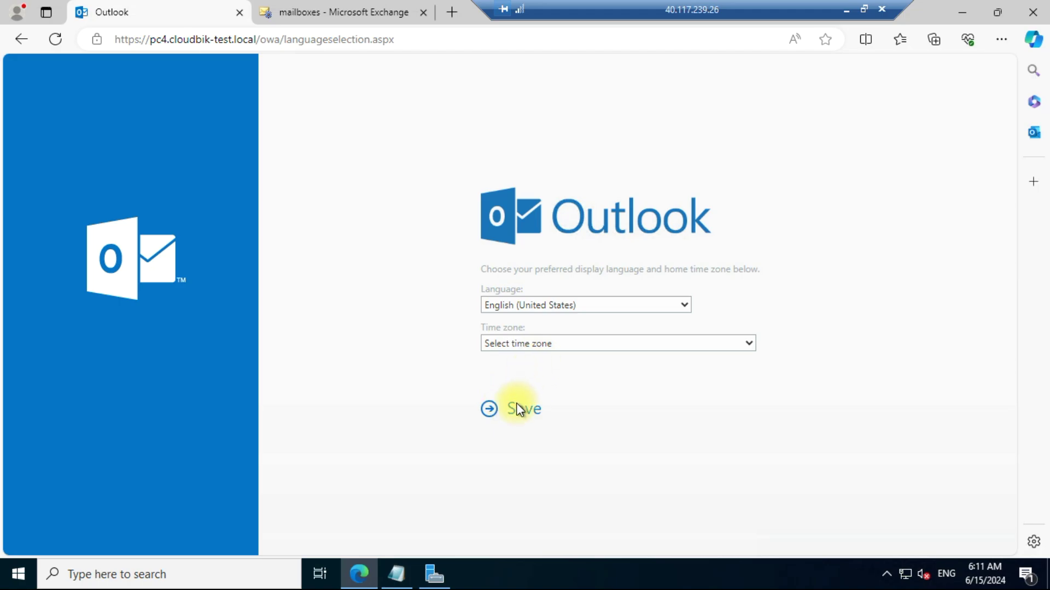
click(580, 344)
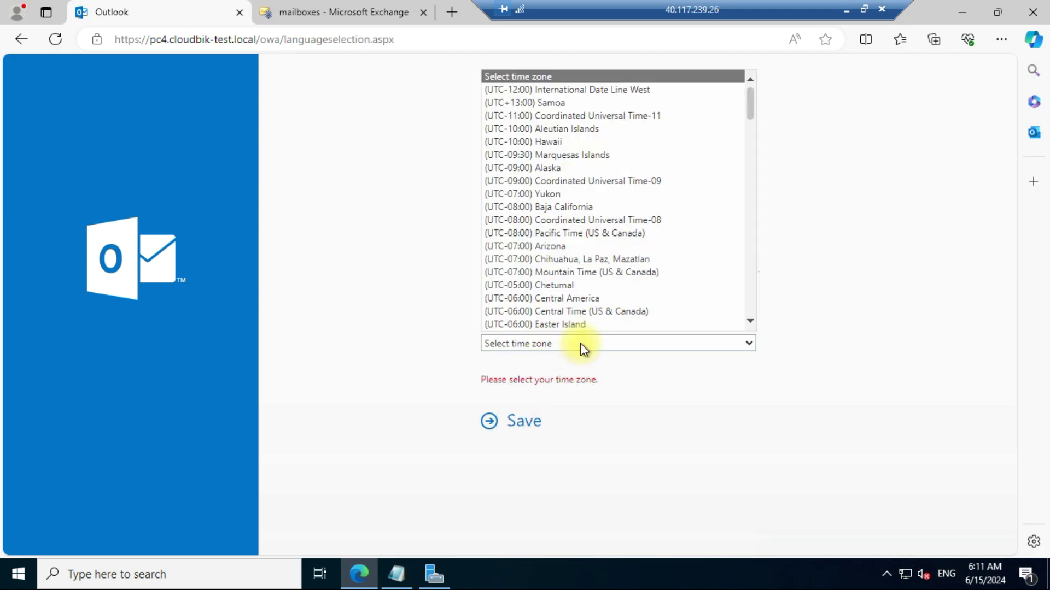
click(573, 207)
click(520, 417)
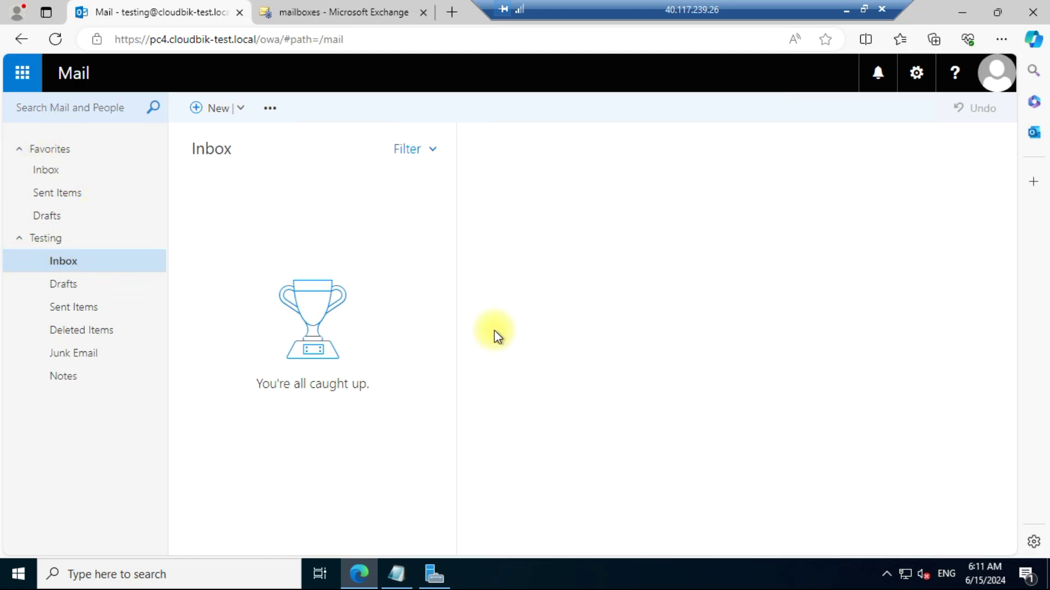
click(386, 11)
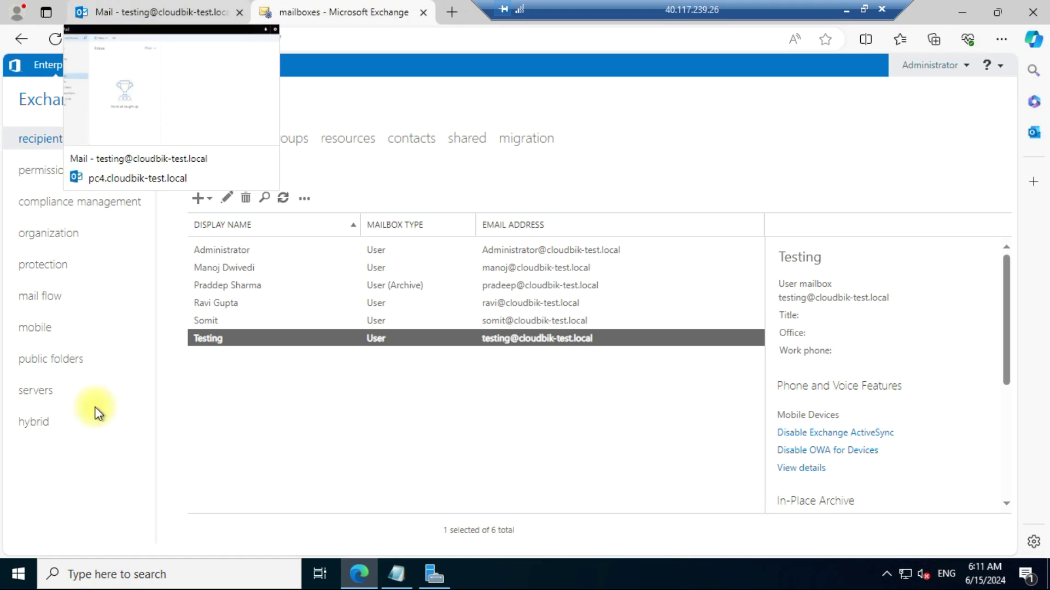
Step: Search 'active' to launch Active Directory Users and Computers and scroll the Users container to Testing
click(150, 585)
text(active)
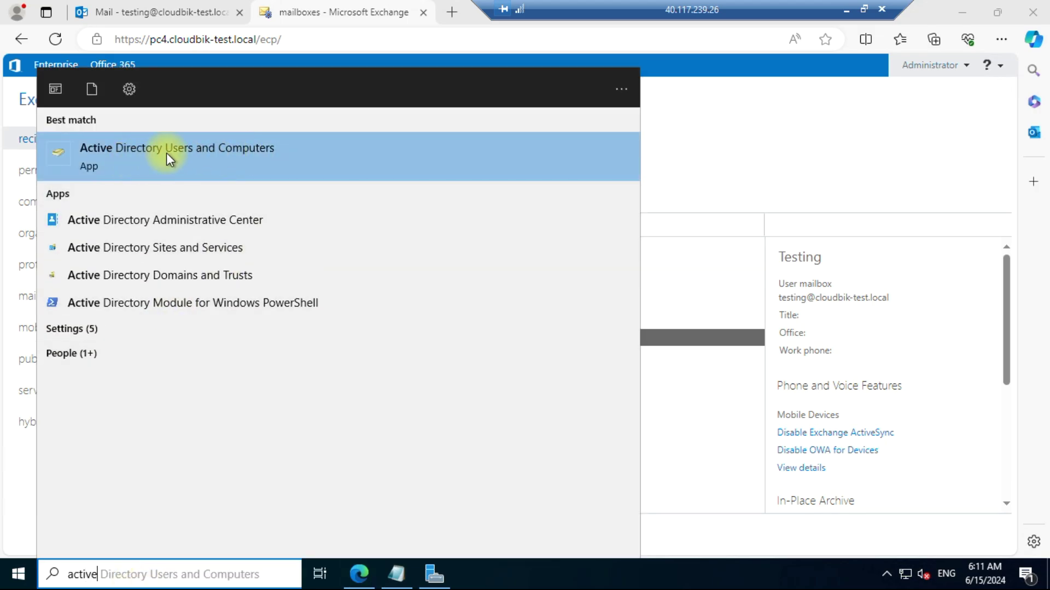
click(210, 156)
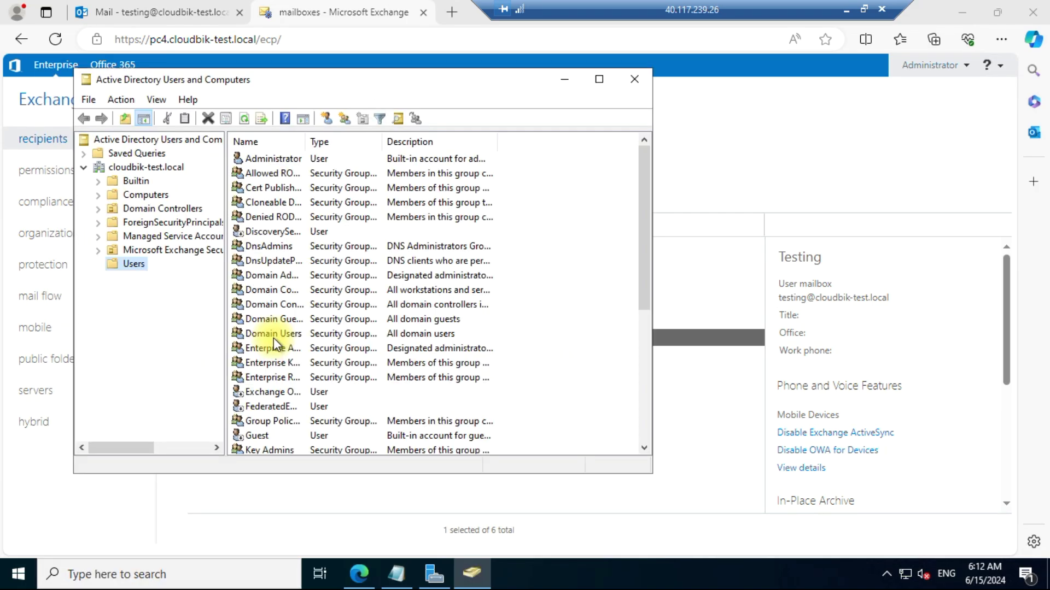
scroll(274, 341, down, 5)
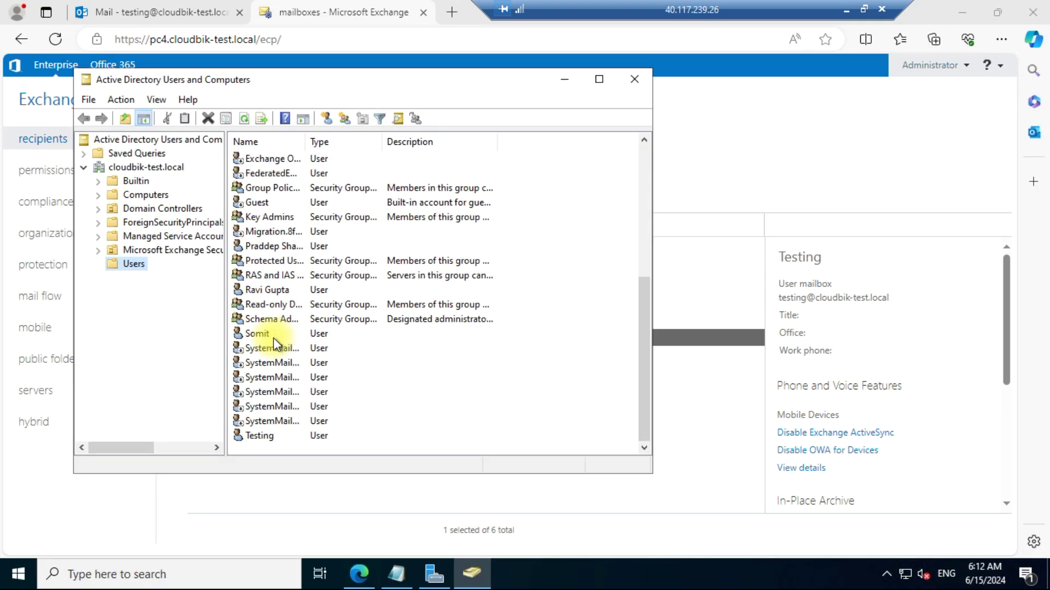
Step: Open Testing's Member Of list, which shows only Domain Users, and start adding a group
double_click(260, 436)
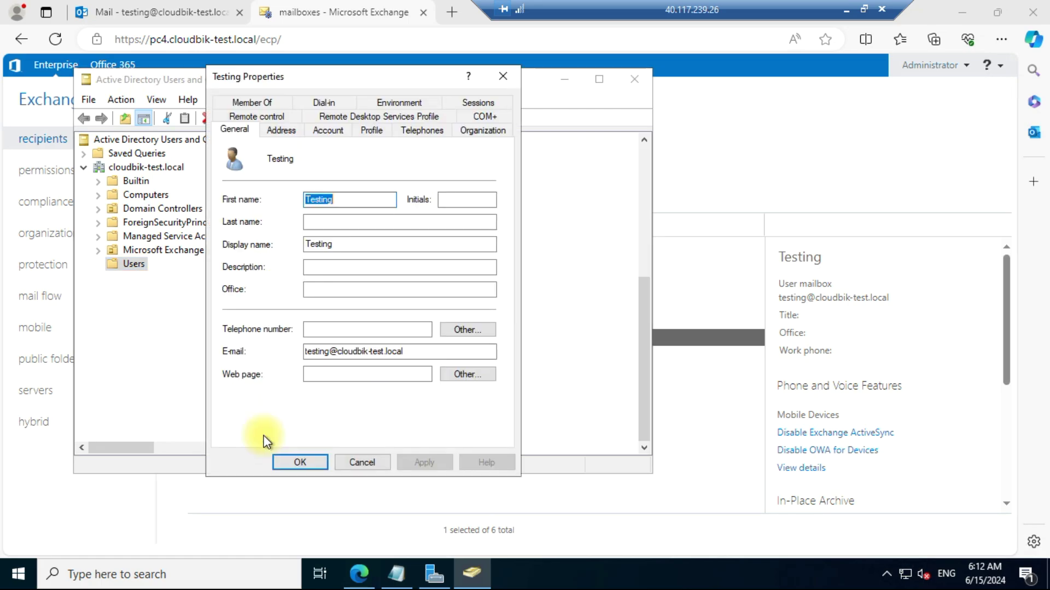
click(275, 103)
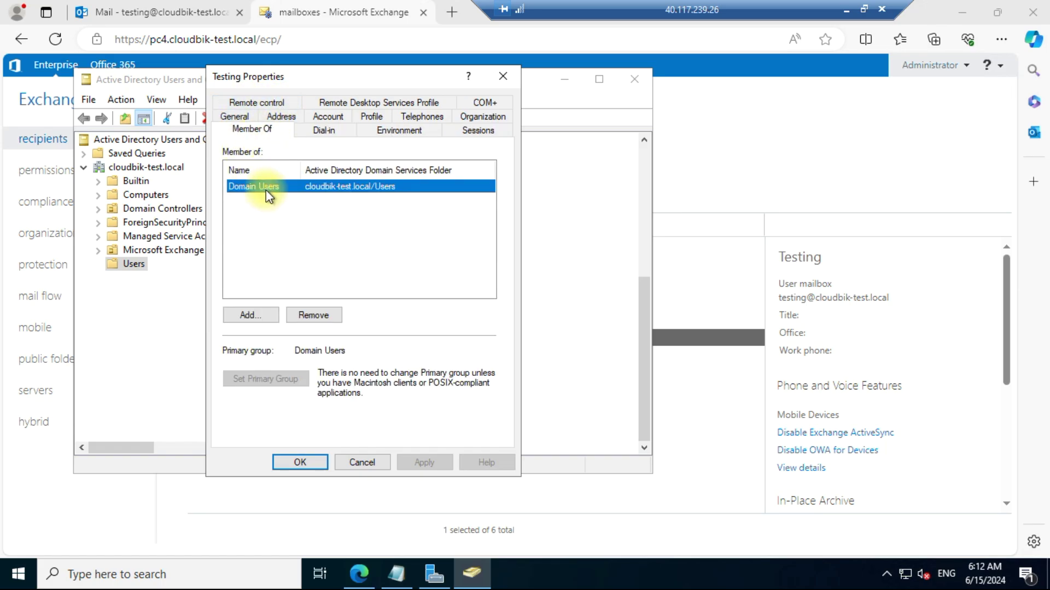
click(252, 317)
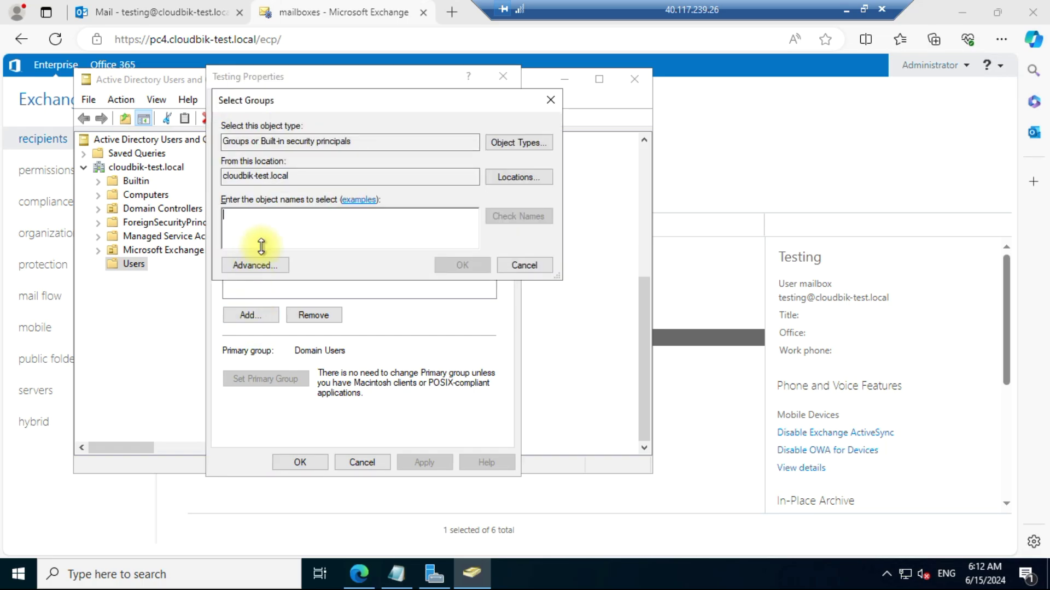
Step: Search groups for 'admin', add Administrators to Testing's memberships, and apply the change
click(272, 265)
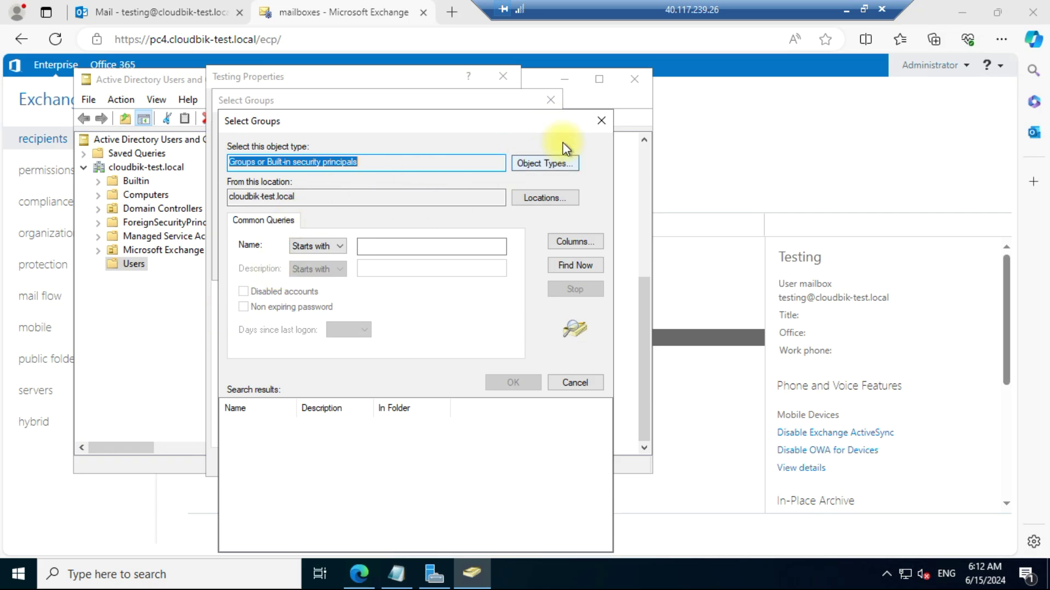
click(384, 248)
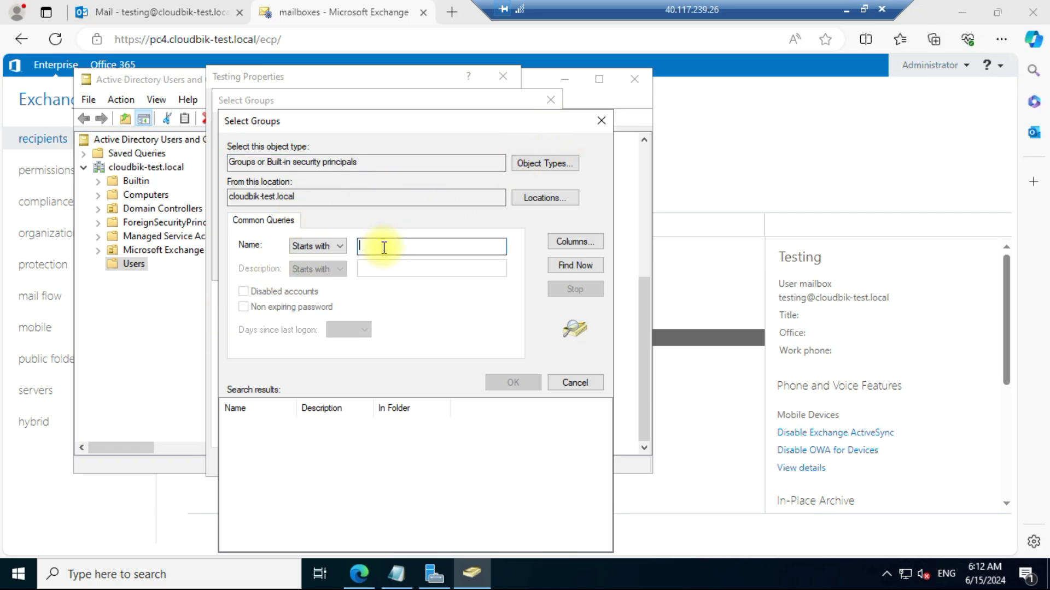
text(admin)
click(581, 266)
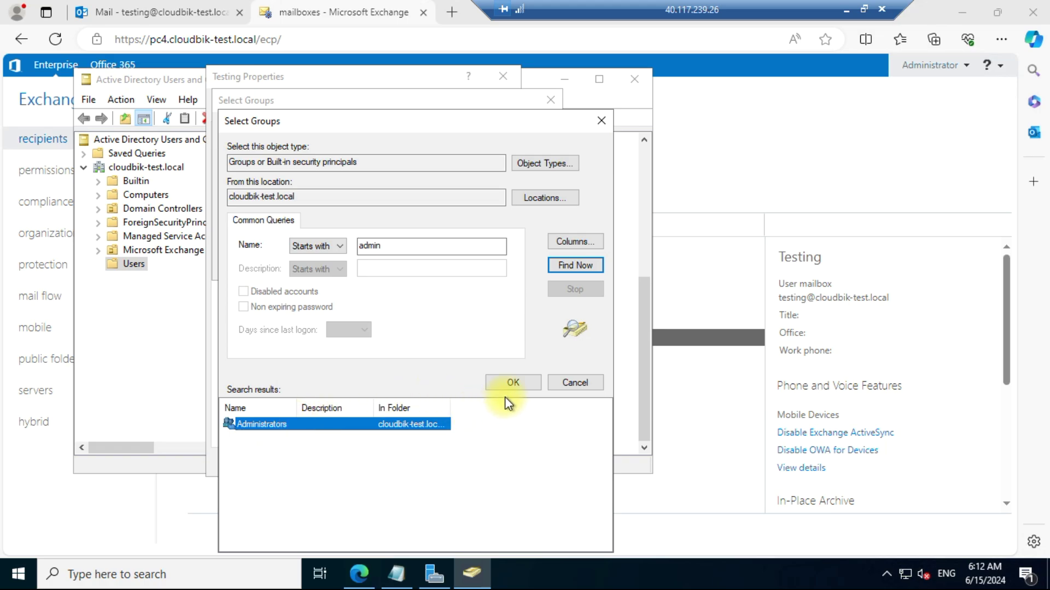
click(510, 382)
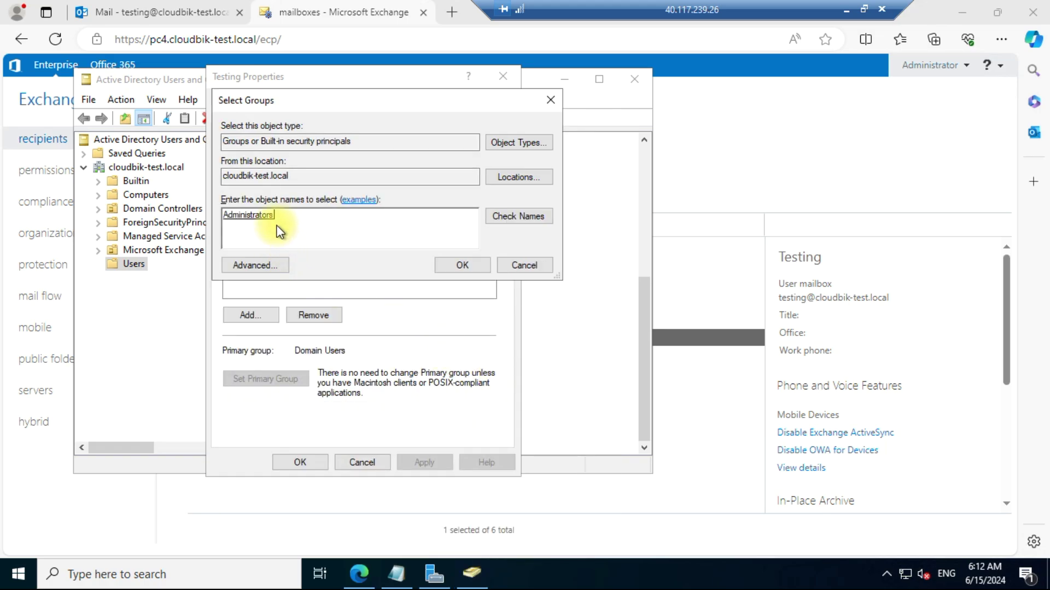
click(462, 266)
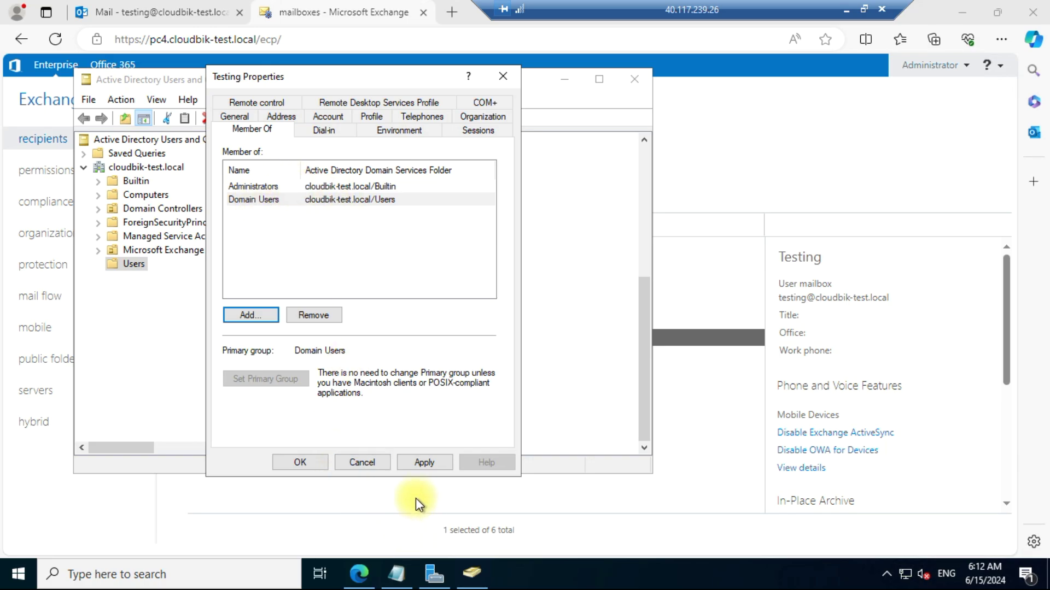
click(414, 464)
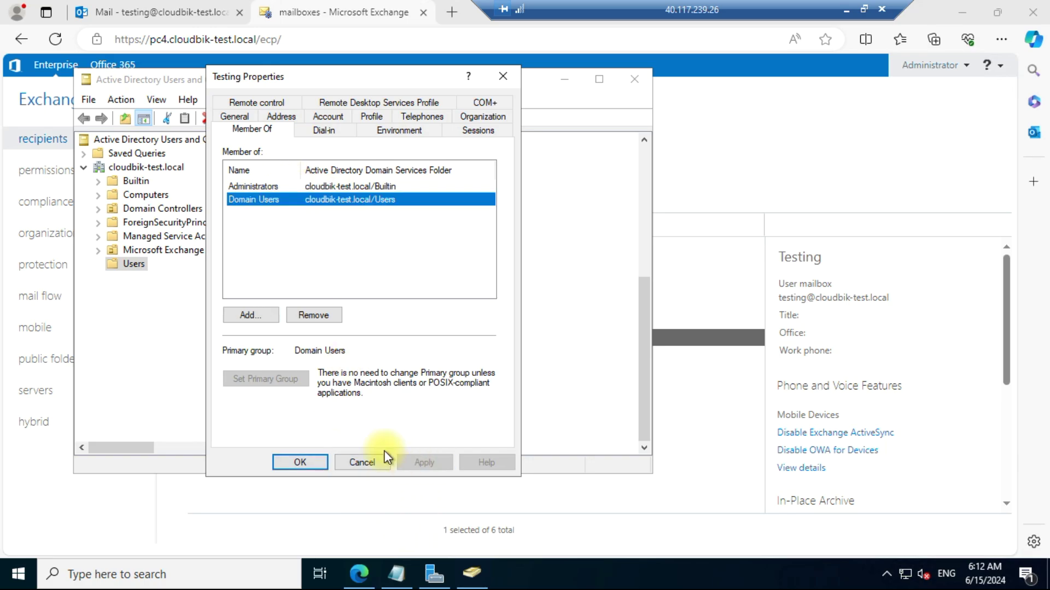
click(310, 457)
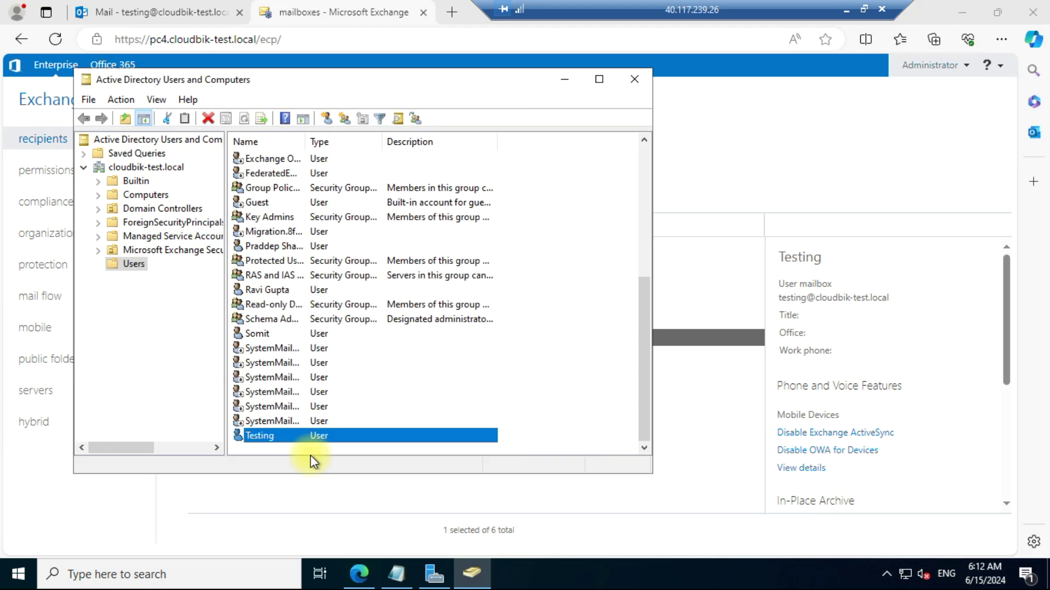
Step: Close Active Directory Users and Computers and the Exchange admin center tab
click(631, 80)
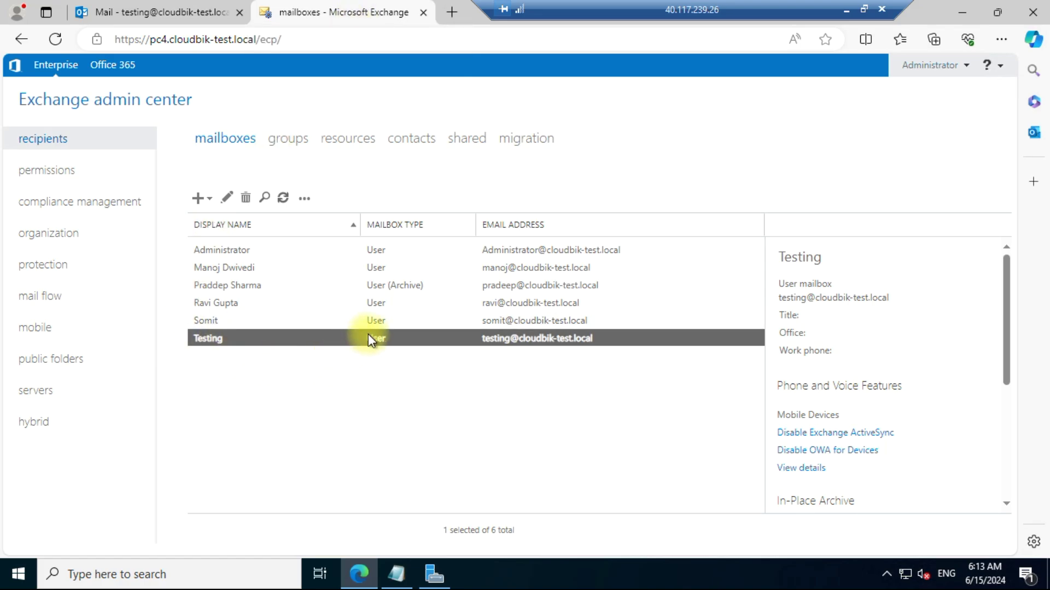
key(ctrl+w)
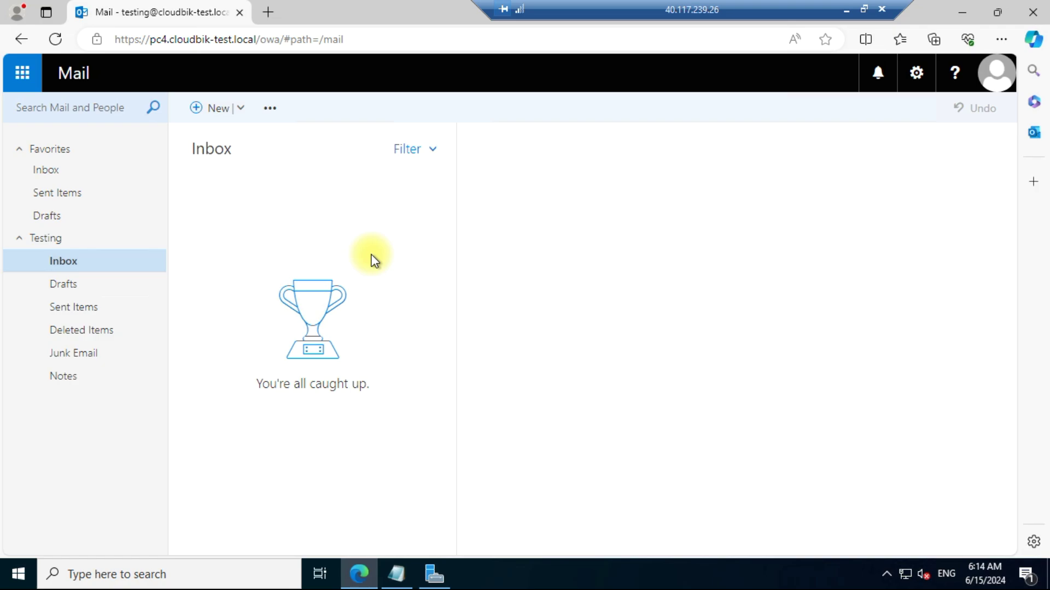